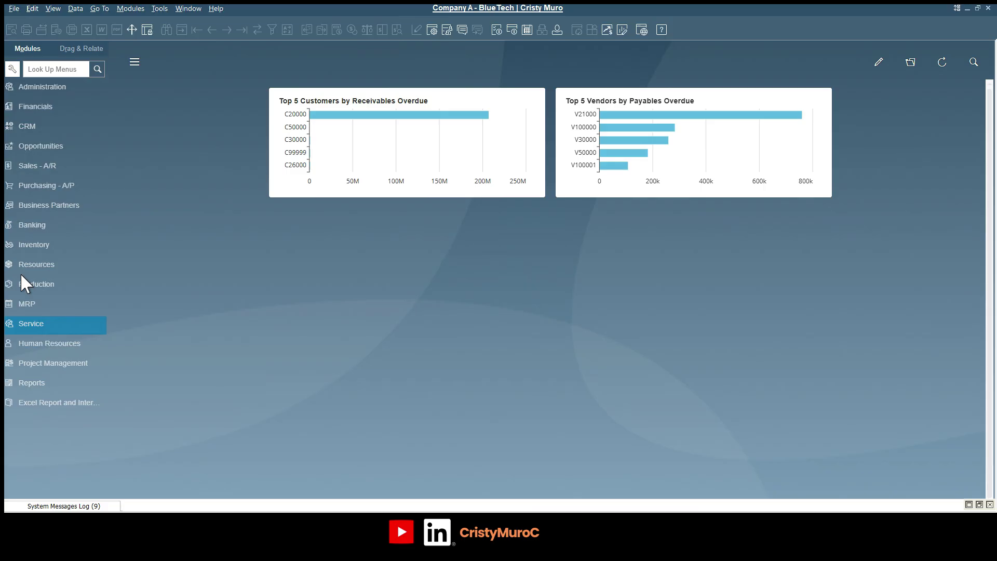
- Open a new purchase order and enter the vendor code for Test Vendor
{"action": "left_click", "coordinate": [41, 185]}
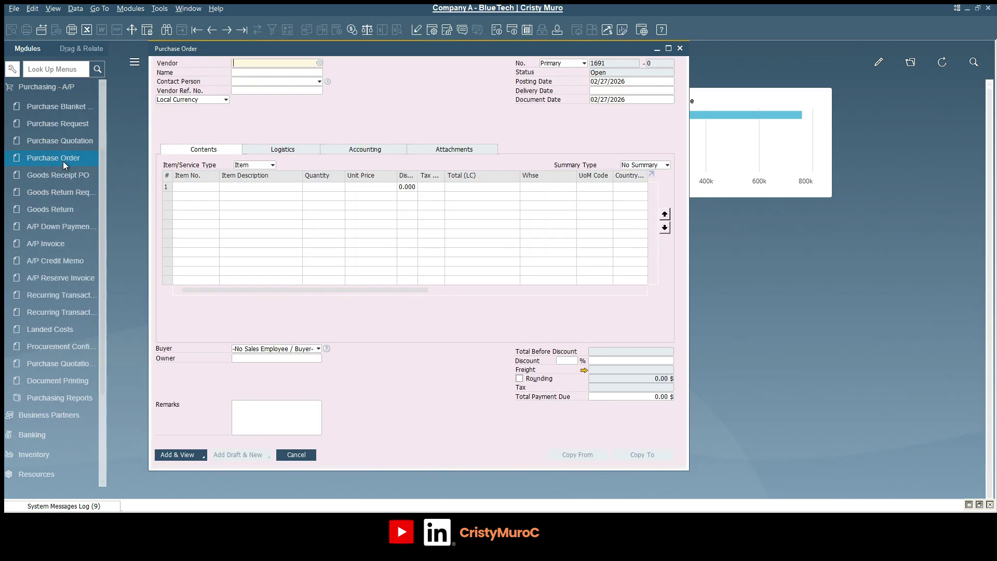
{"action": "type", "text": "V10001"}
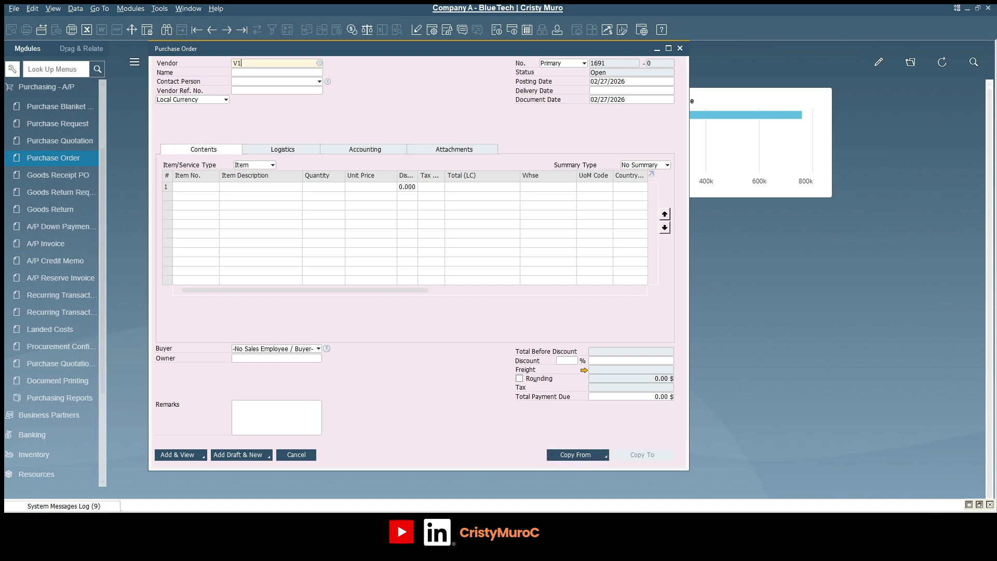
{"action": "key", "text": "Tab"}
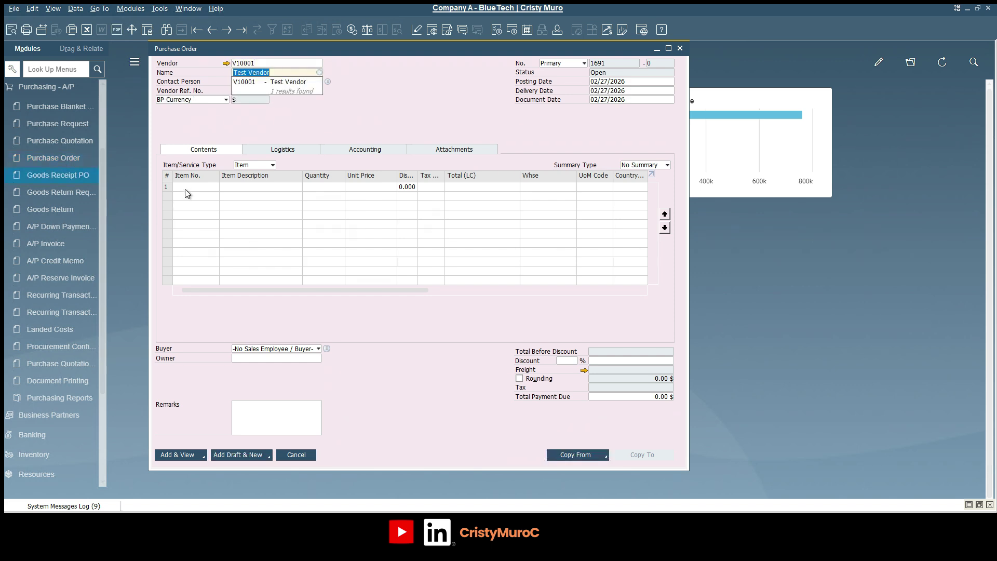
- Add item IBU300 on the first row of the purchase order
{"action": "left_click", "coordinate": [184, 187]}
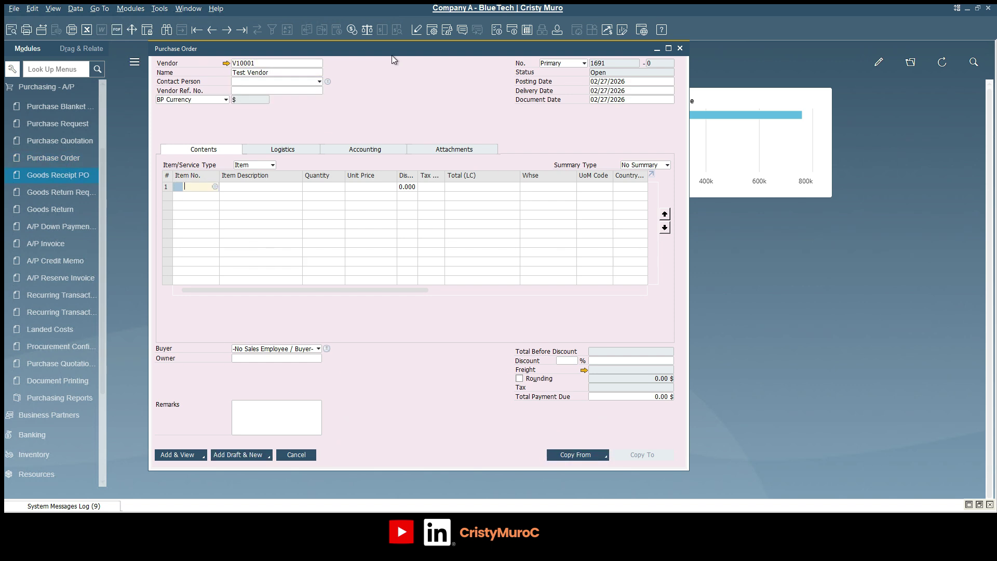
{"action": "type", "text": "IBU3000"}
{"action": "key", "text": "Tab"}
{"action": "key", "text": "Escape"}
{"action": "key", "text": "BackSpace"}
{"action": "key", "text": "Tab"}
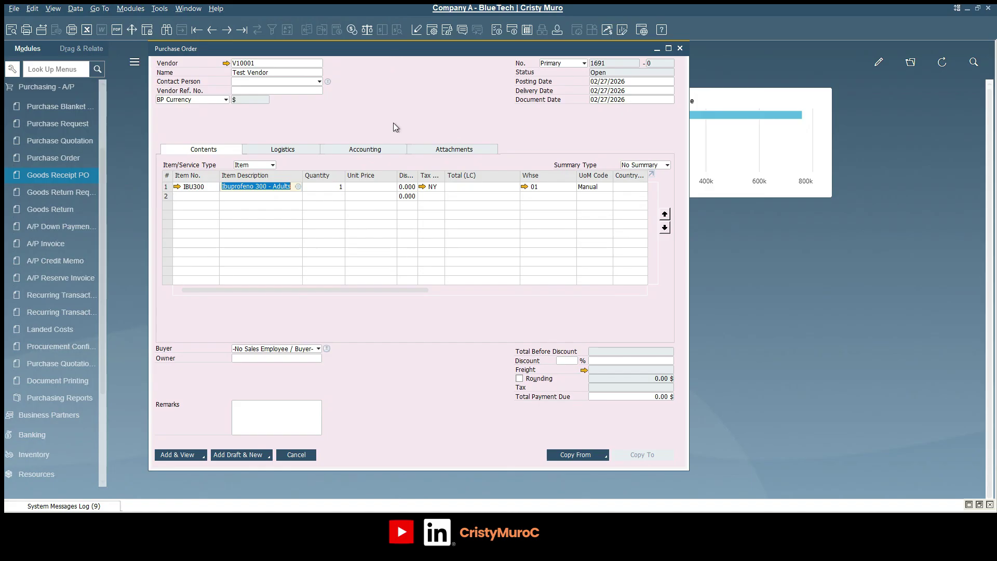
- Set the IBU300 row to quantity 10 and unit price 5, and post the purchase order with Add & View
{"action": "left_click", "coordinate": [327, 189]}
{"action": "type", "text": "10"}
{"action": "key", "text": "Tab"}
{"action": "type", "text": "5"}
{"action": "key", "text": "Tab"}
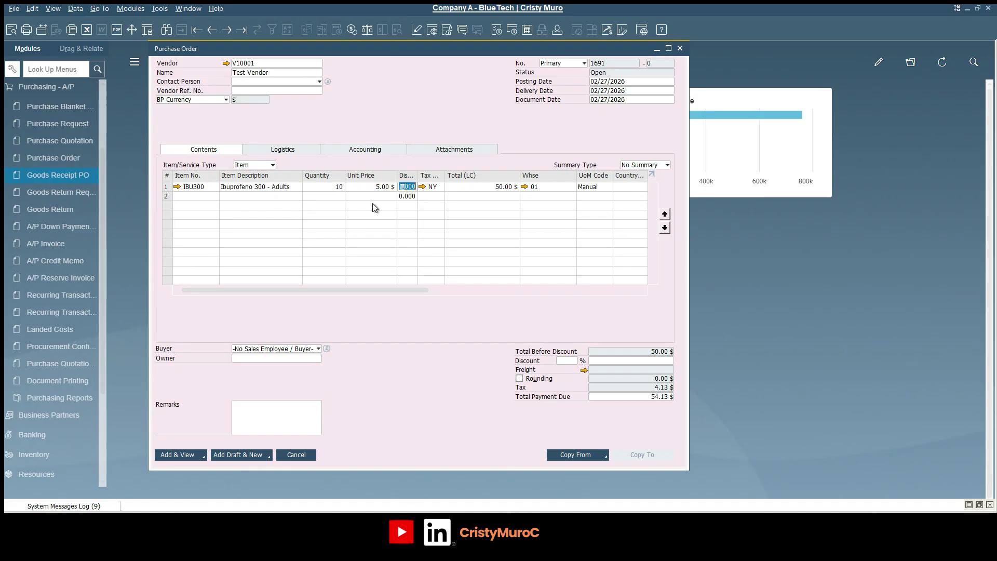
{"action": "left_click", "coordinate": [182, 456]}
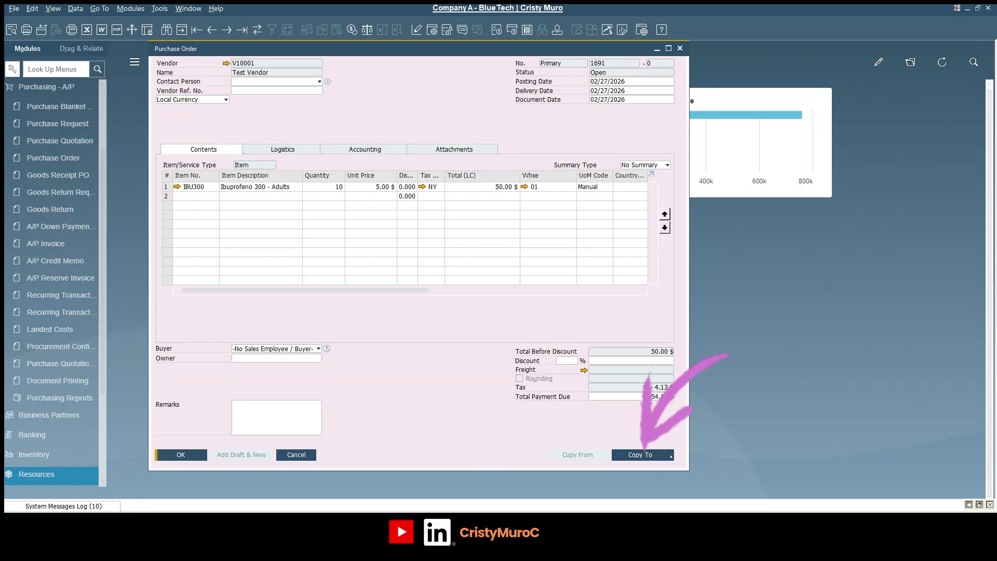
- Copy the purchase order to a Goods Receipt PO and set its IBU300 quantity to 5
{"action": "left_click", "coordinate": [671, 457]}
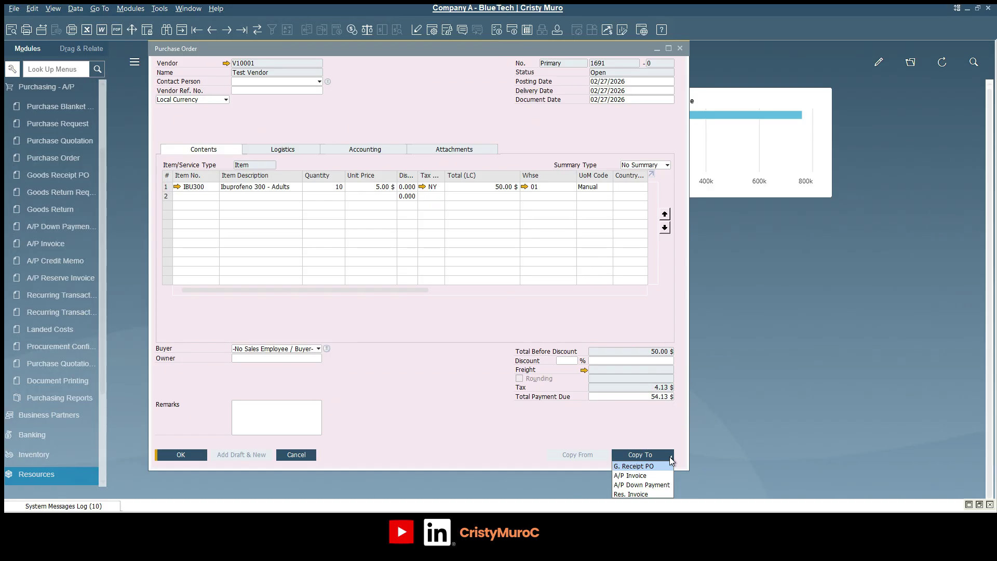
{"action": "left_click", "coordinate": [629, 466]}
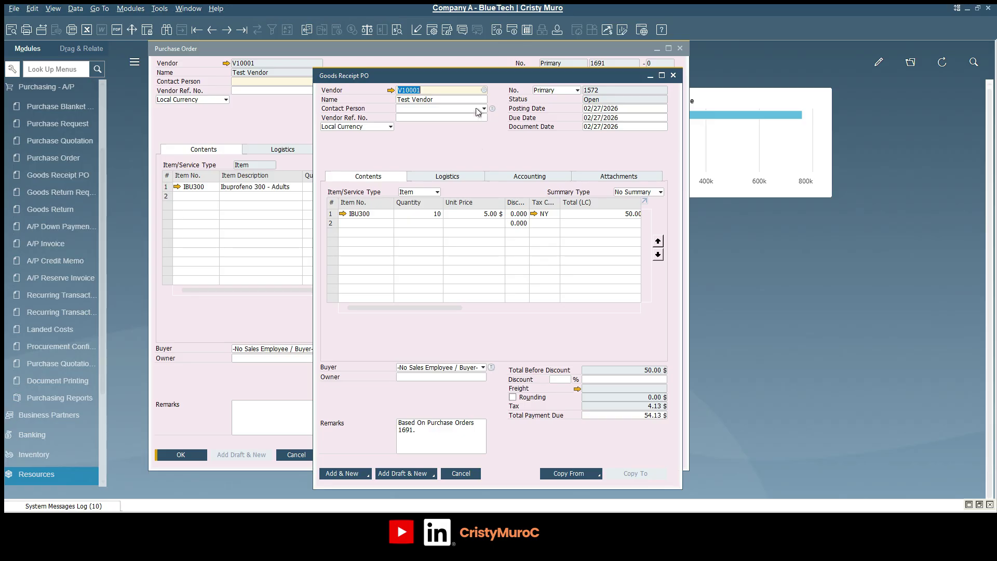
{"action": "left_click", "coordinate": [425, 215]}
{"action": "type", "text": "5"}
{"action": "key", "text": "Tab"}
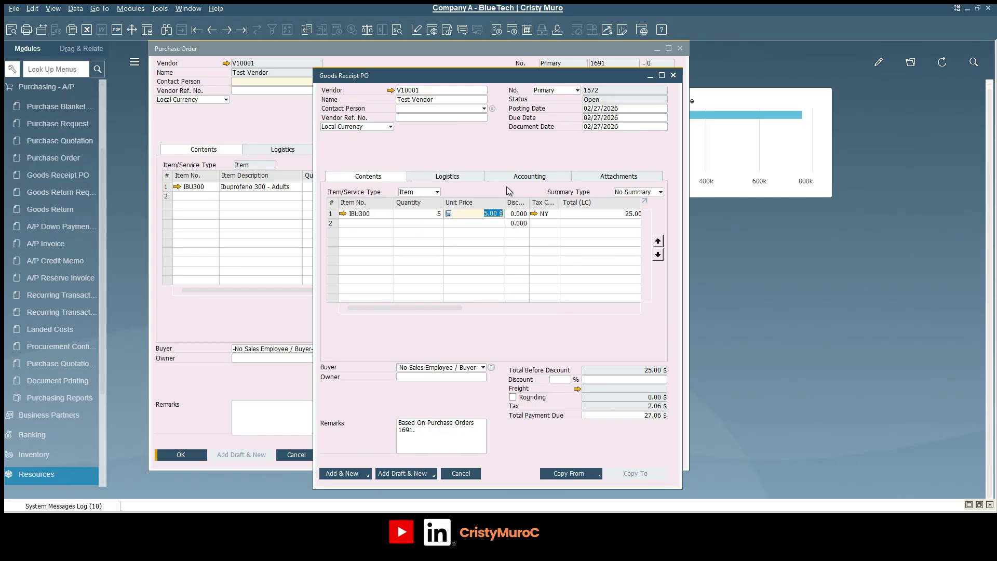
- Post the Goods Receipt PO with the Add & View option and confirm the addition
{"action": "left_click", "coordinate": [369, 473]}
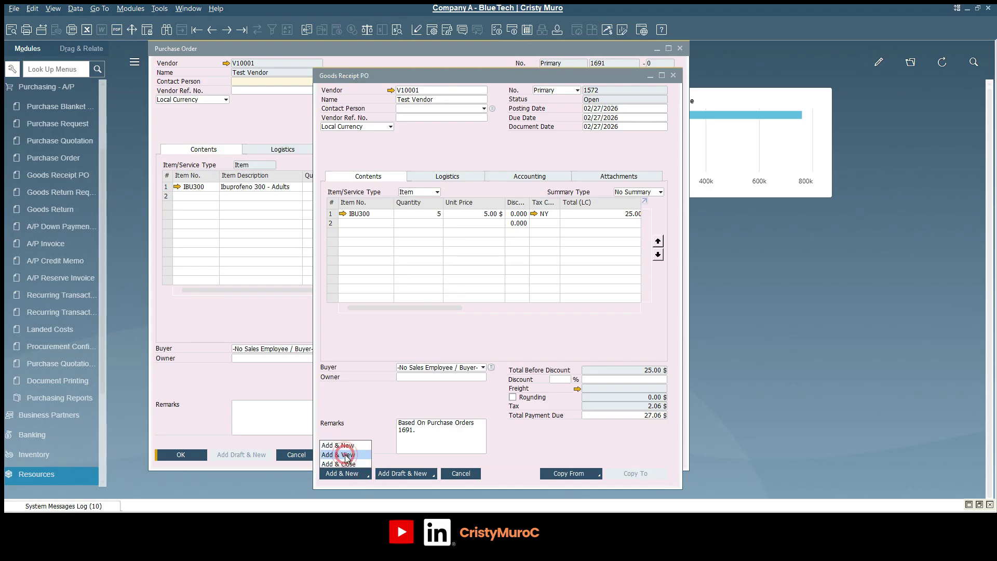
{"action": "left_click", "coordinate": [344, 456]}
{"action": "left_click", "coordinate": [373, 279]}
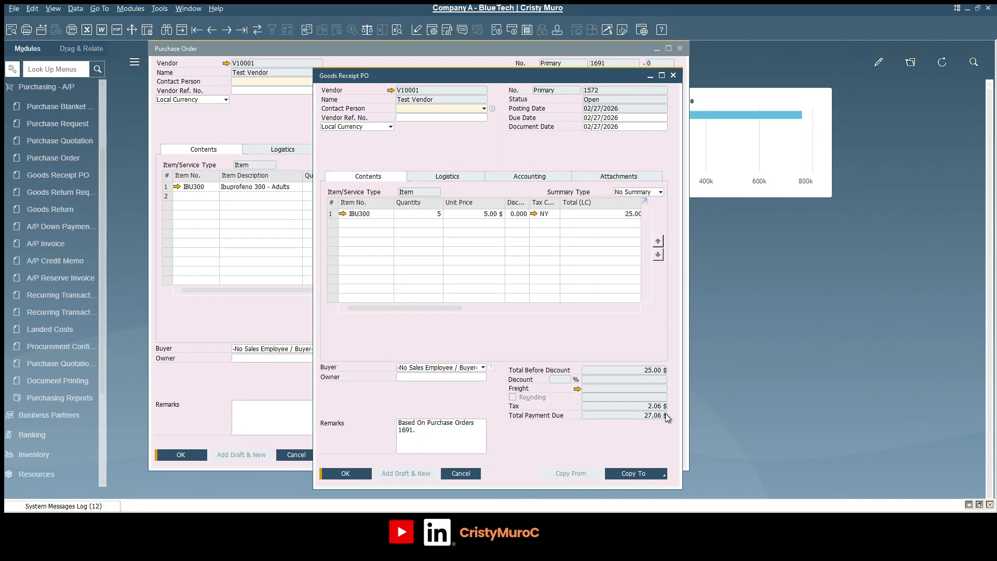
- Copy the Goods Receipt PO to an A/P Invoice and post it with Add & View
{"action": "left_click", "coordinate": [664, 475]}
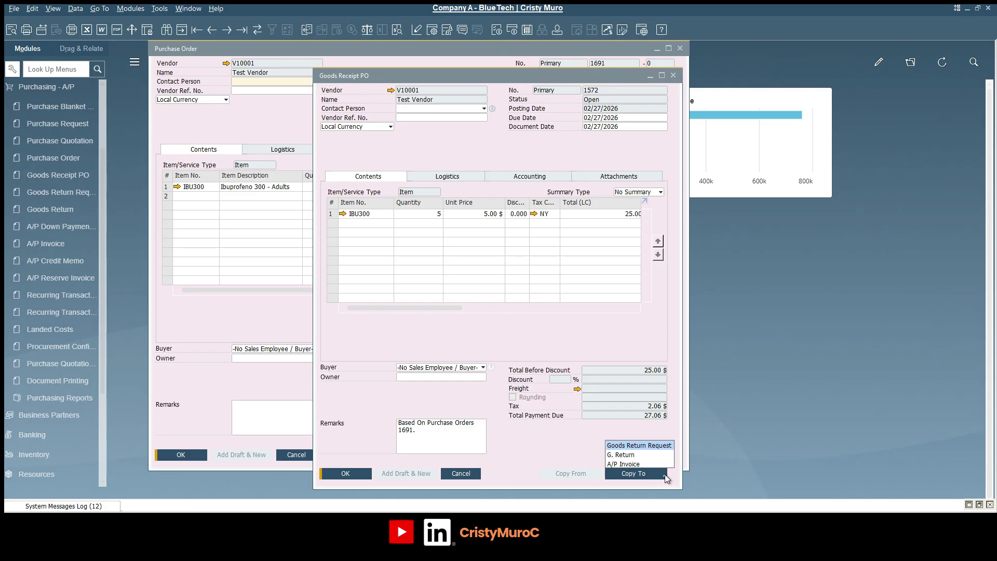
{"action": "left_click", "coordinate": [636, 465]}
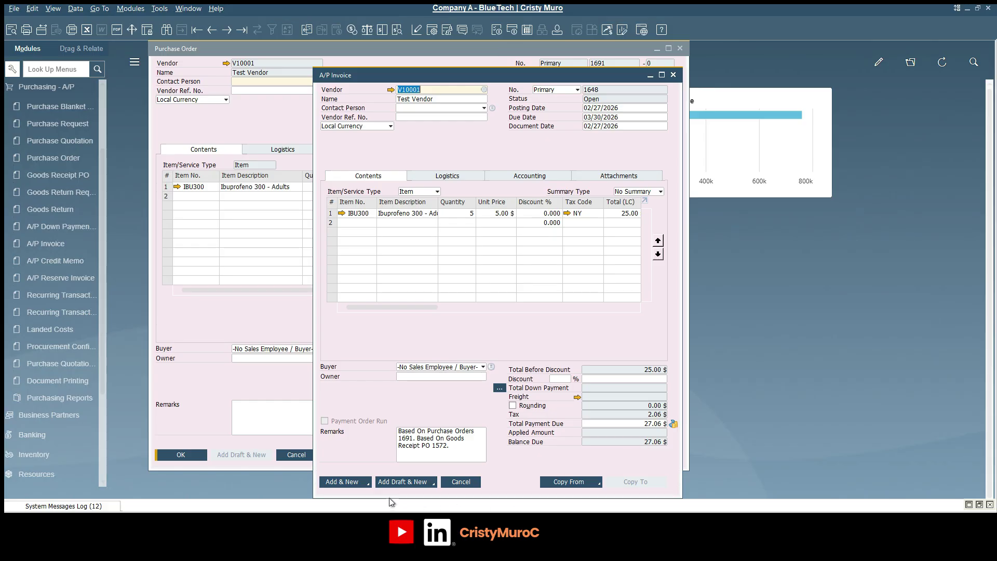
{"action": "left_click", "coordinate": [369, 484]}
{"action": "left_click", "coordinate": [363, 462]}
{"action": "left_click", "coordinate": [380, 279]}
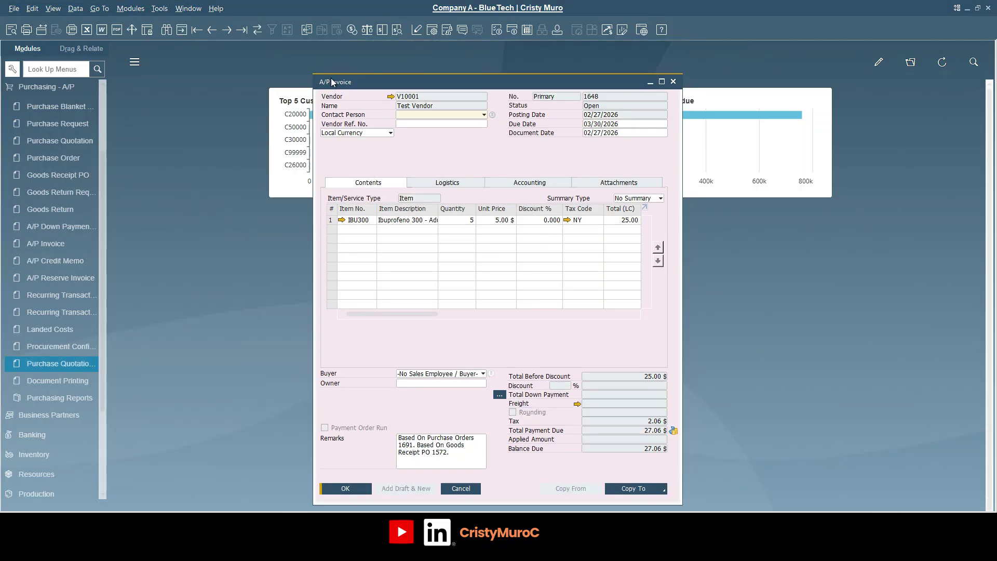
- Trace the A/P Invoice back through its base documents to the goods receipt and purchase order, and close the order
{"action": "left_click", "coordinate": [306, 33]}
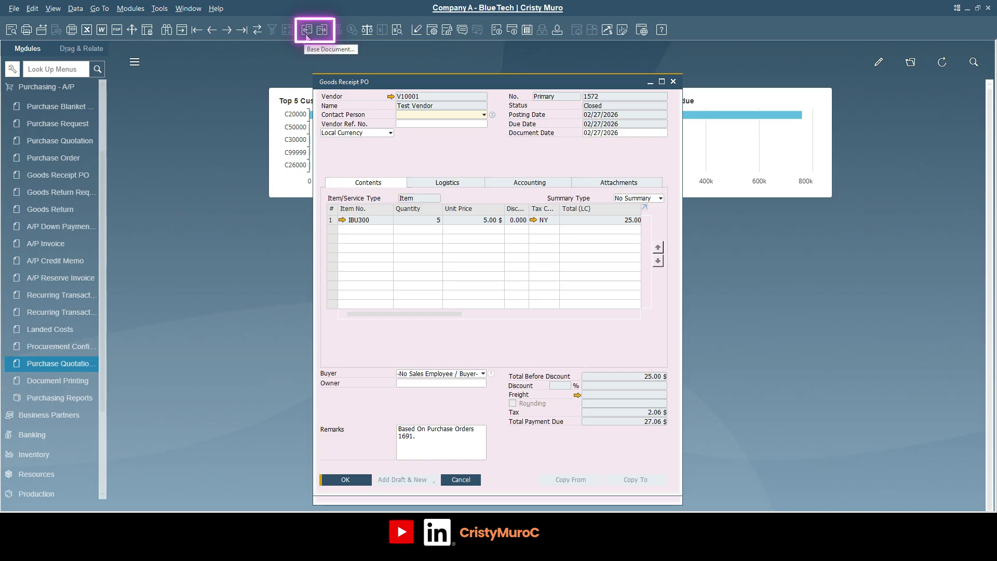
{"action": "left_click", "coordinate": [307, 36]}
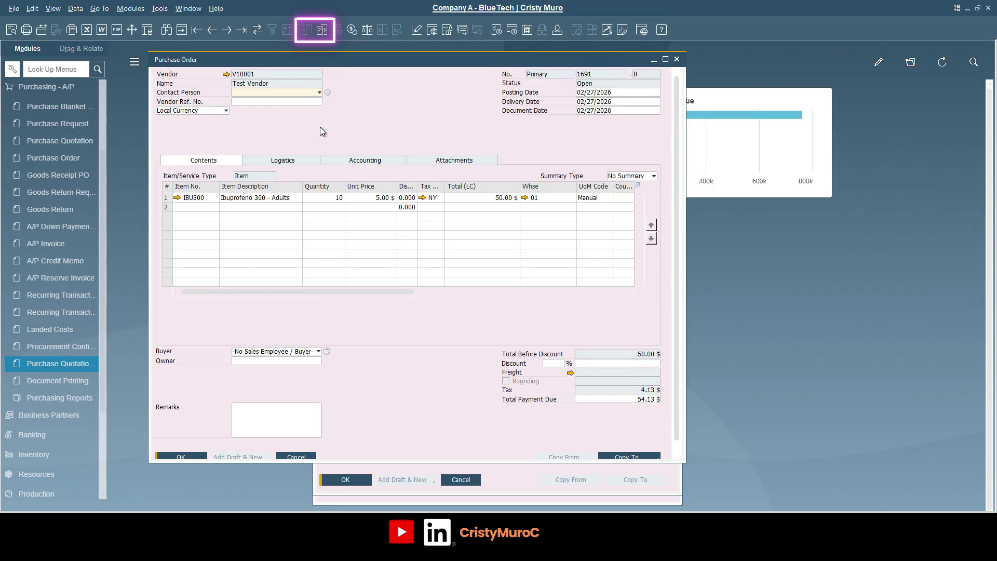
{"action": "left_click", "coordinate": [677, 60]}
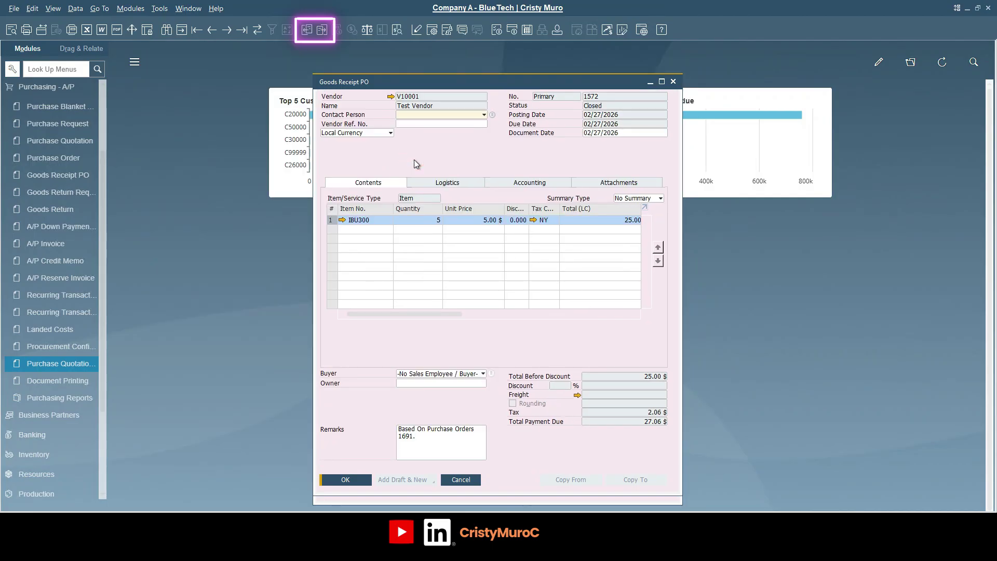
- View the goods receipt's target document, the A/P Invoice, and close it to return to the receipt
{"action": "left_click", "coordinate": [323, 31]}
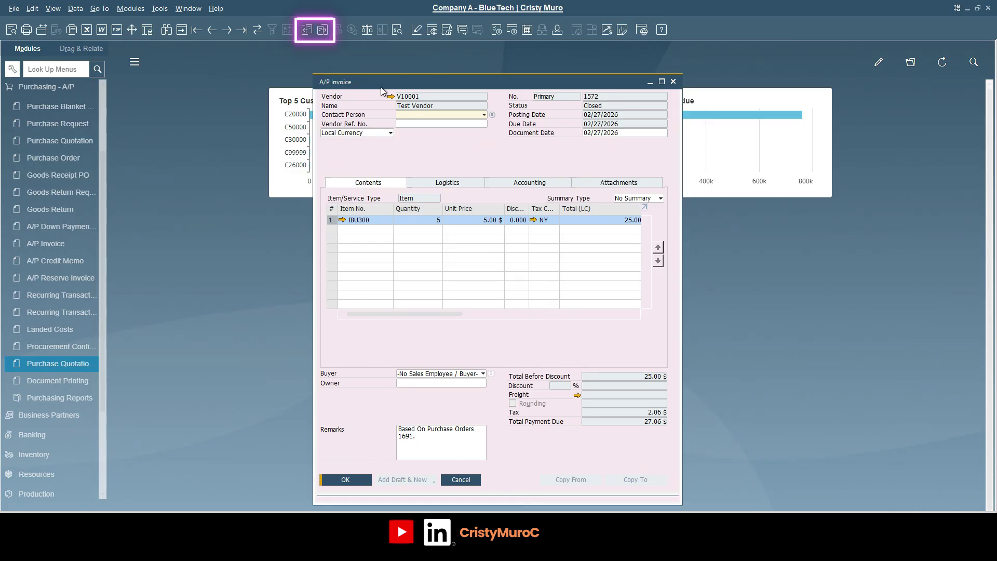
{"action": "left_click", "coordinate": [673, 82]}
{"action": "left_click", "coordinate": [426, 165]}
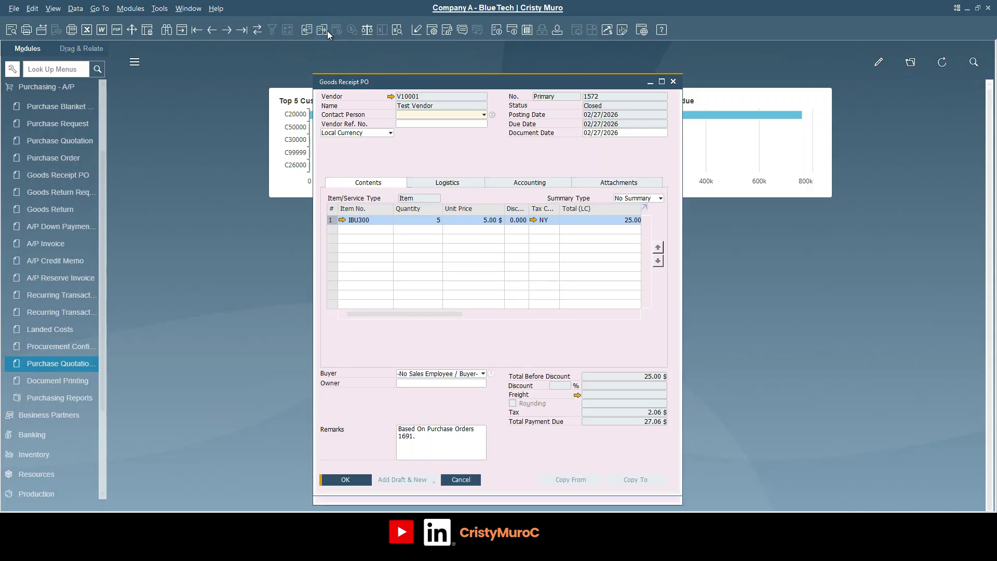
- Open the Relationship Map of the Goods Receipt PO and maximize it to examine the linked documents
{"action": "right_click", "coordinate": [429, 158]}
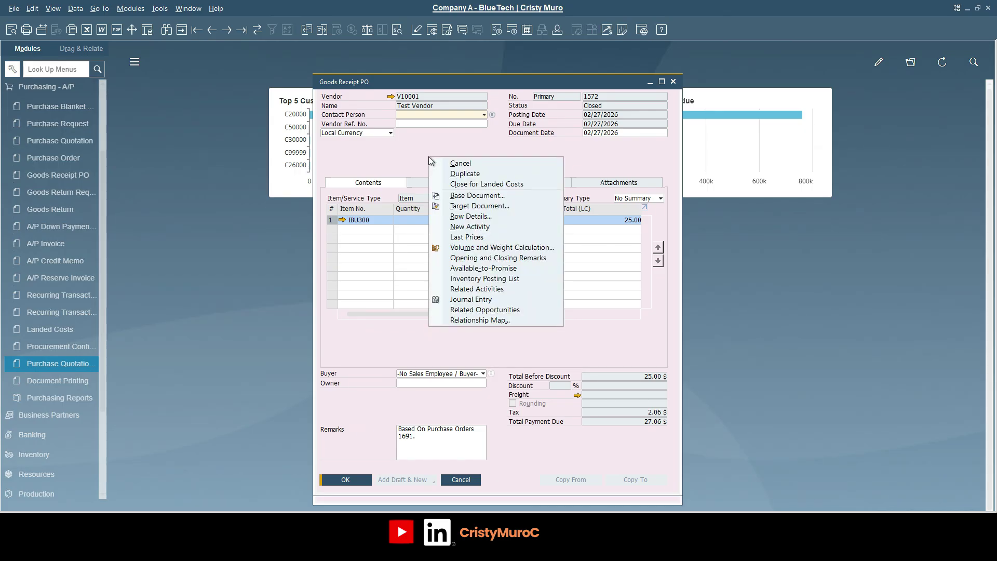
{"action": "left_click", "coordinate": [497, 322]}
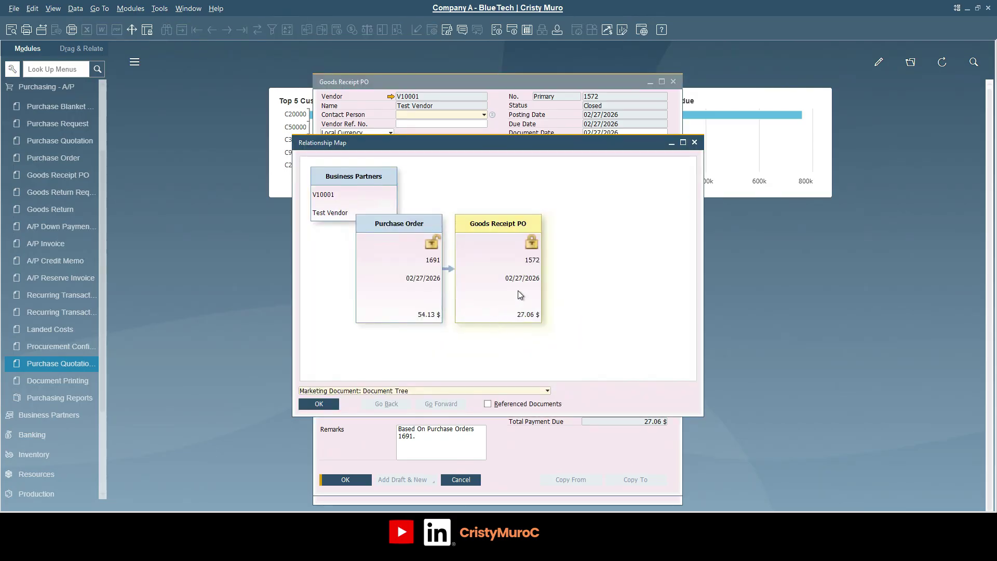
{"action": "left_click", "coordinate": [682, 143]}
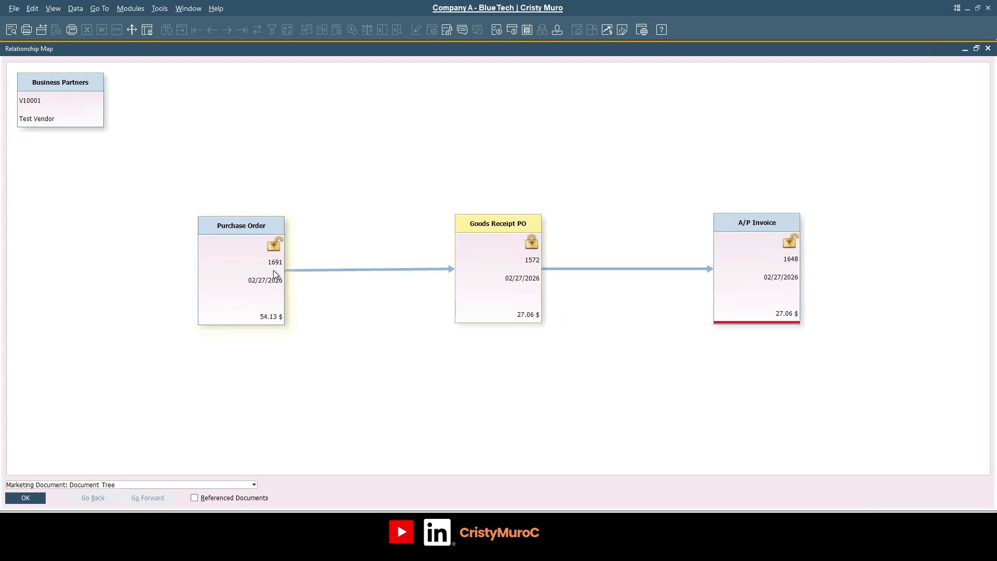
{"action": "left_click", "coordinate": [514, 285]}
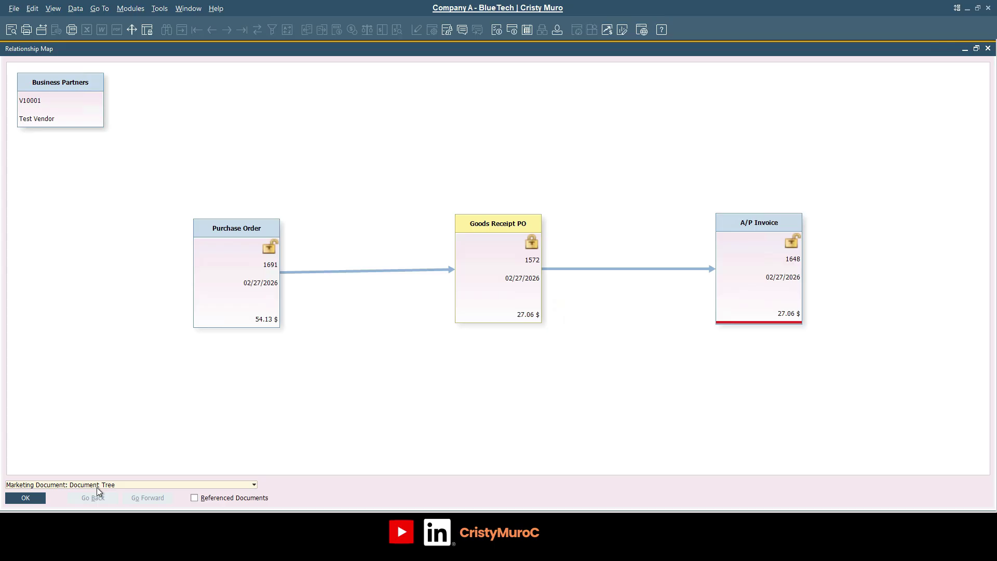
- Review the map's Posting Details, Related Items, Referenced Documents and Related Blanket Agreements views in turn
{"action": "left_click", "coordinate": [97, 487]}
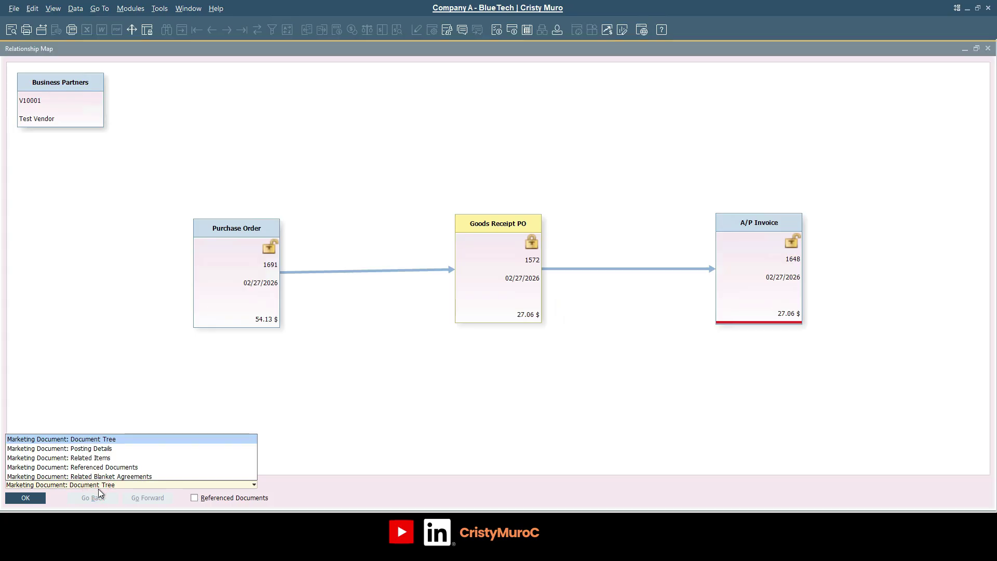
{"action": "left_click", "coordinate": [90, 449]}
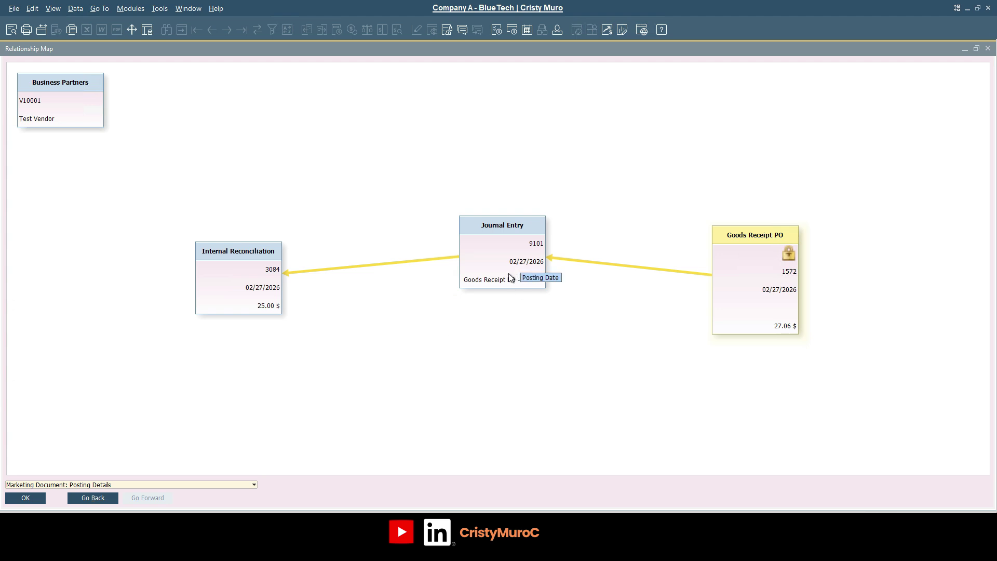
{"action": "left_click", "coordinate": [108, 483]}
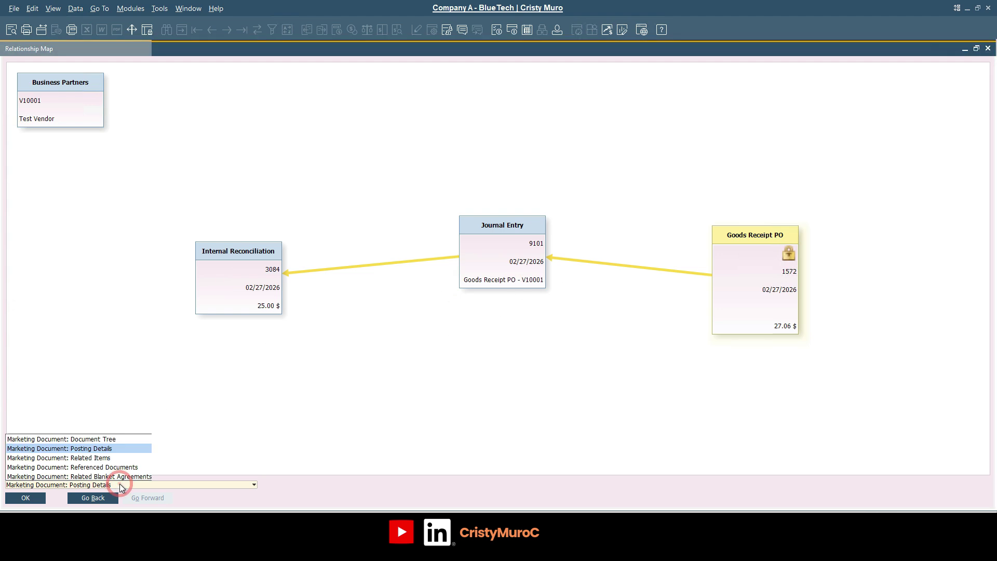
{"action": "left_click", "coordinate": [106, 458]}
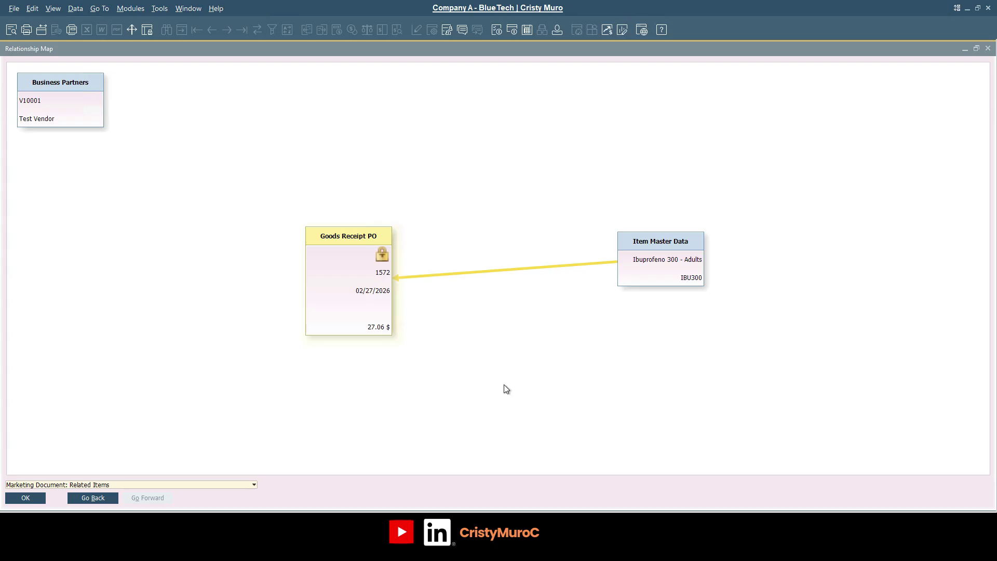
{"action": "left_click", "coordinate": [141, 485]}
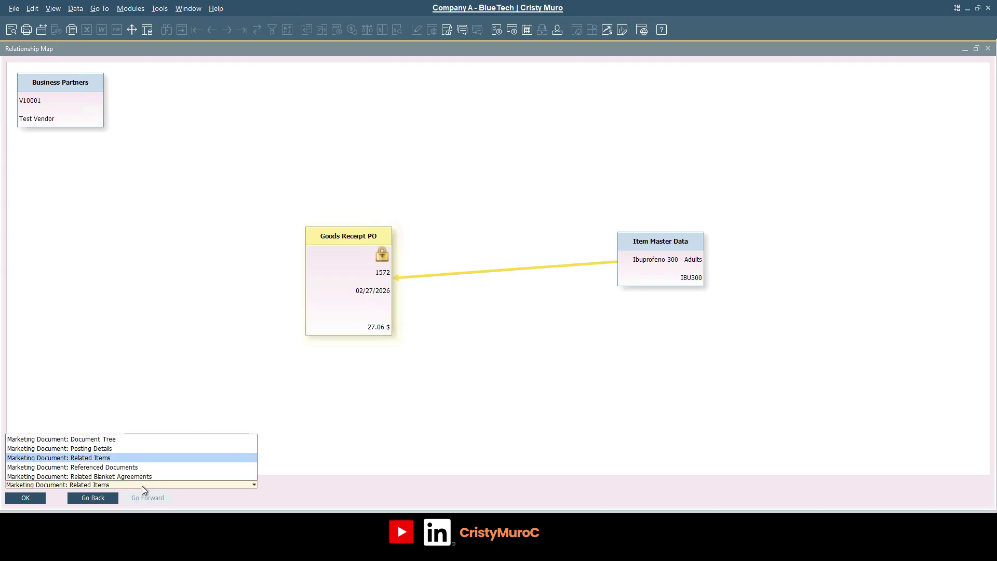
{"action": "left_click", "coordinate": [119, 466]}
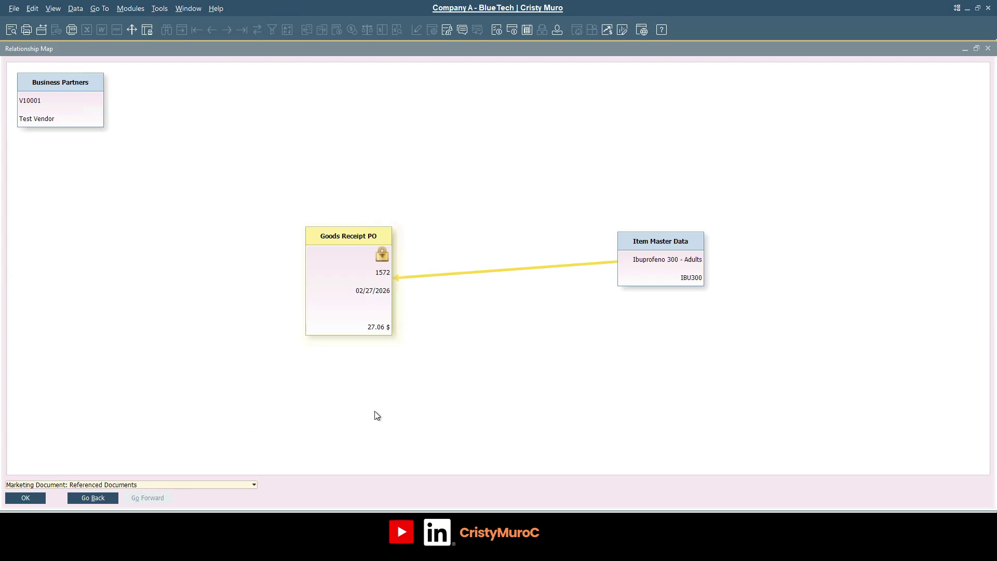
{"action": "left_click", "coordinate": [197, 484]}
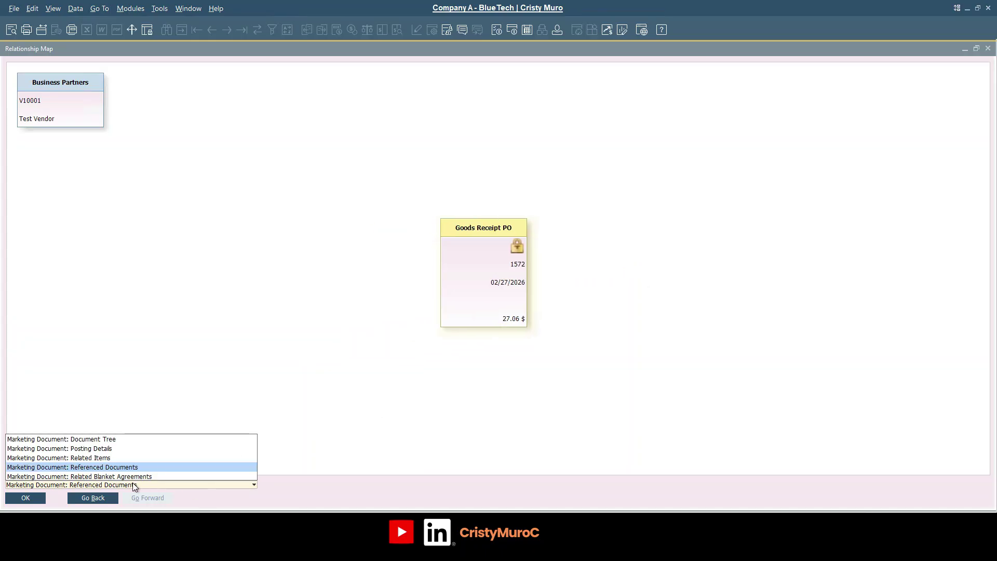
{"action": "left_click", "coordinate": [134, 475]}
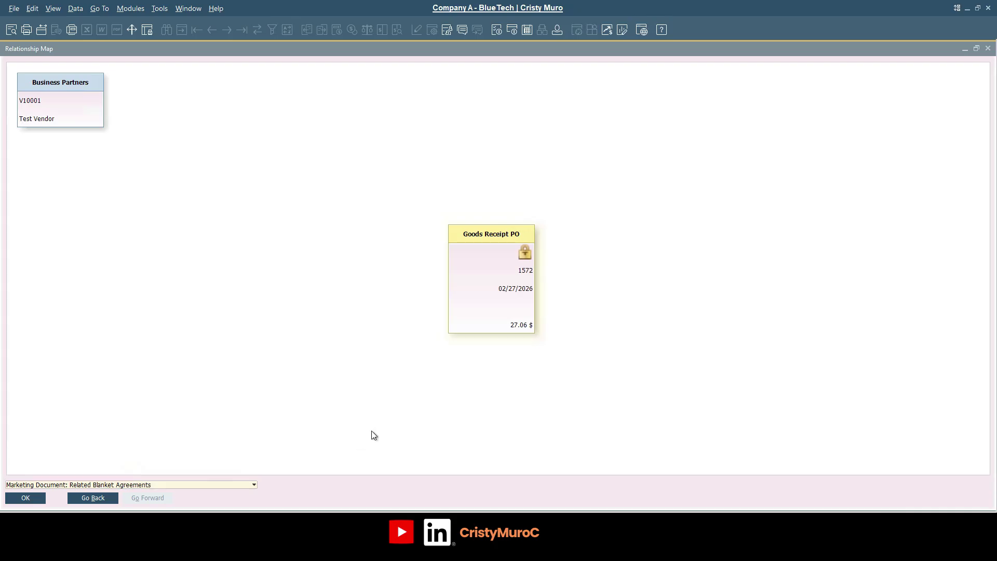
- Return the Relationship Map to the Document Tree view and open the purchase order from it
{"action": "left_click", "coordinate": [149, 484]}
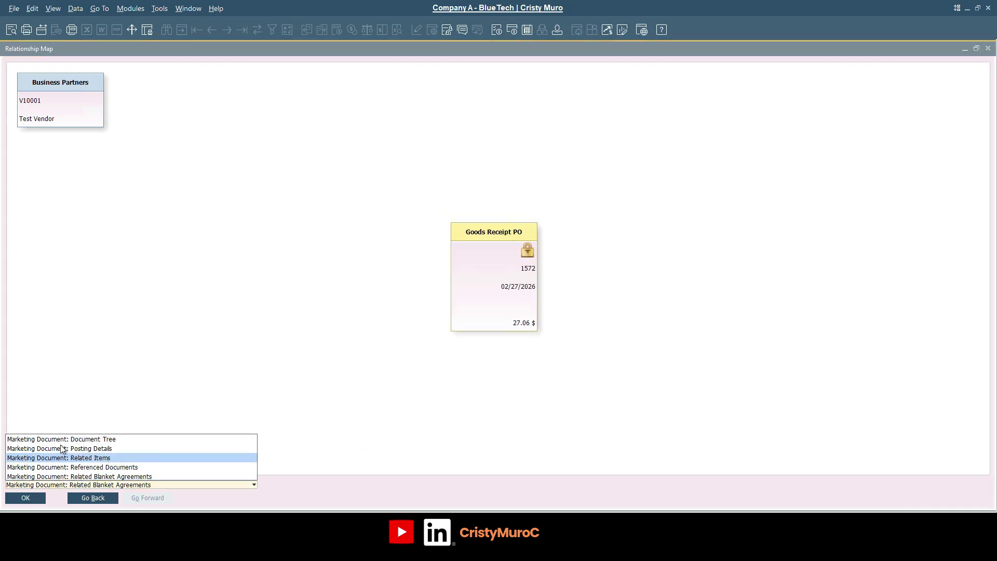
{"action": "left_click", "coordinate": [58, 439]}
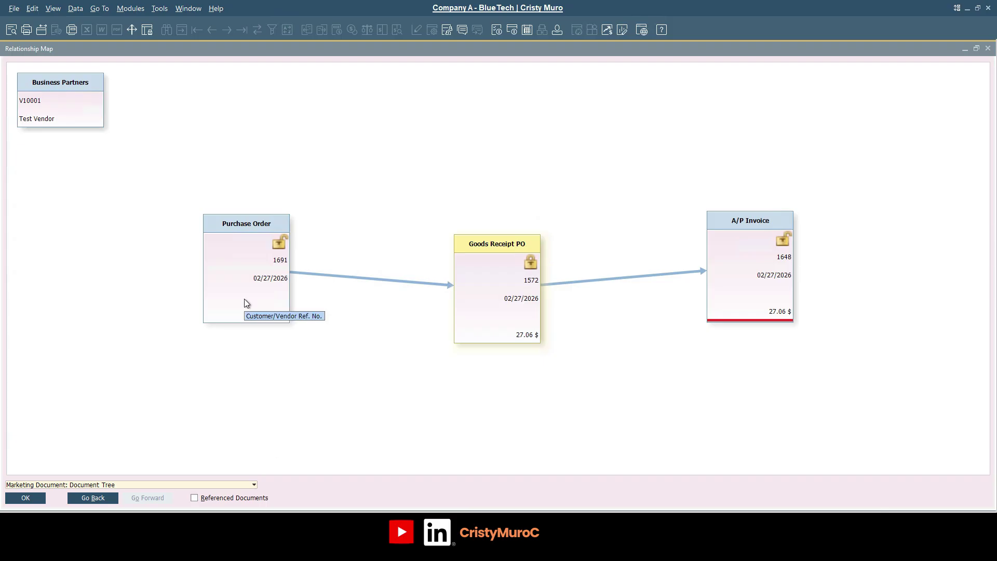
{"action": "left_click", "coordinate": [236, 260]}
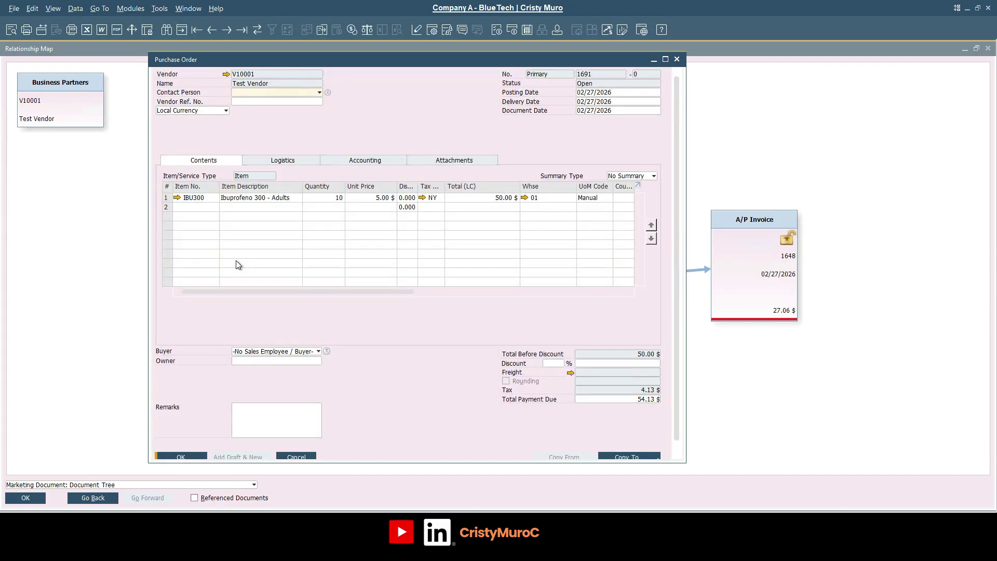
- Close the purchase order, view the A/P Invoice from the Relationship Map, and close it and the map
{"action": "left_click", "coordinate": [678, 60]}
{"action": "left_click", "coordinate": [746, 267]}
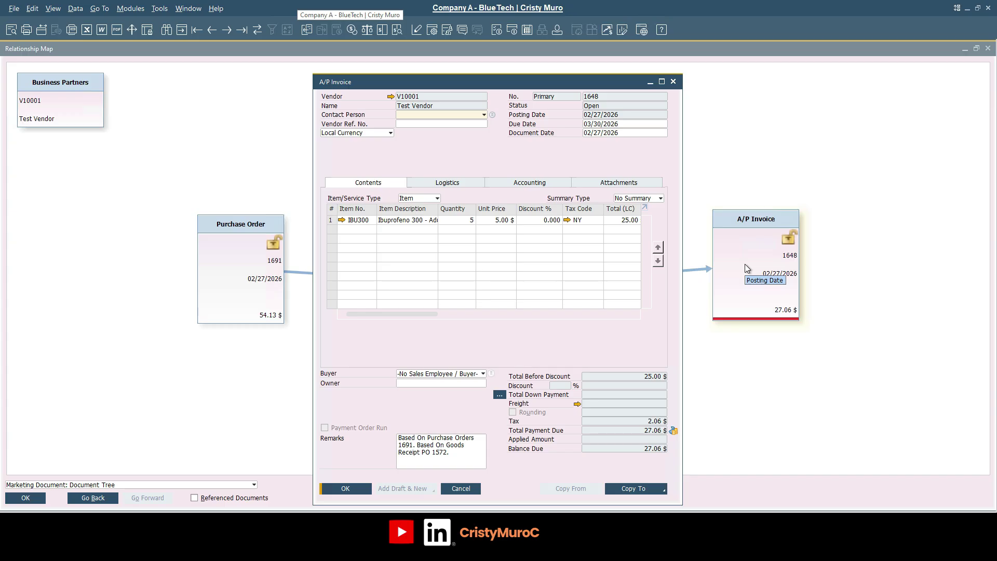
{"action": "key", "text": "Escape"}
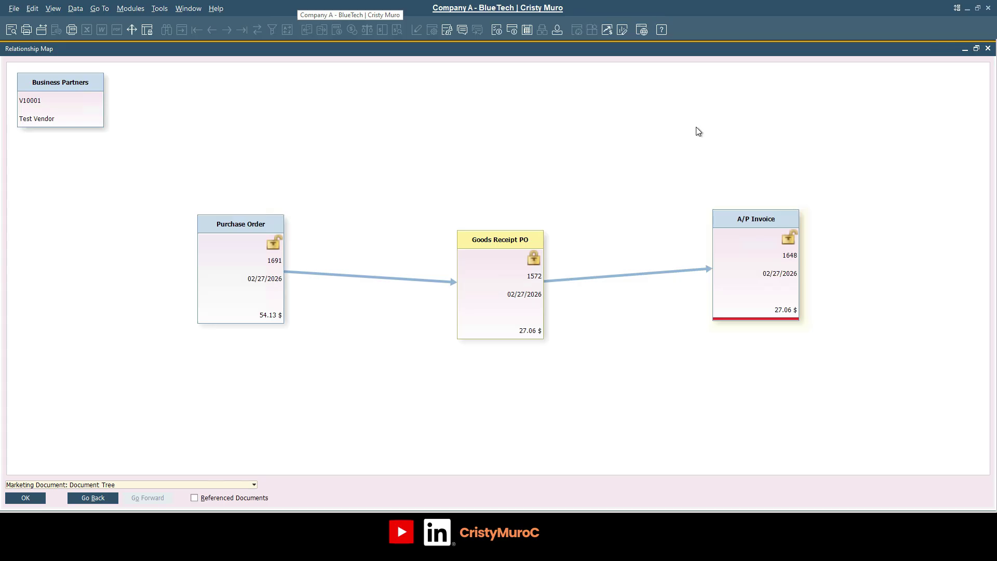
{"action": "key", "text": "Escape"}
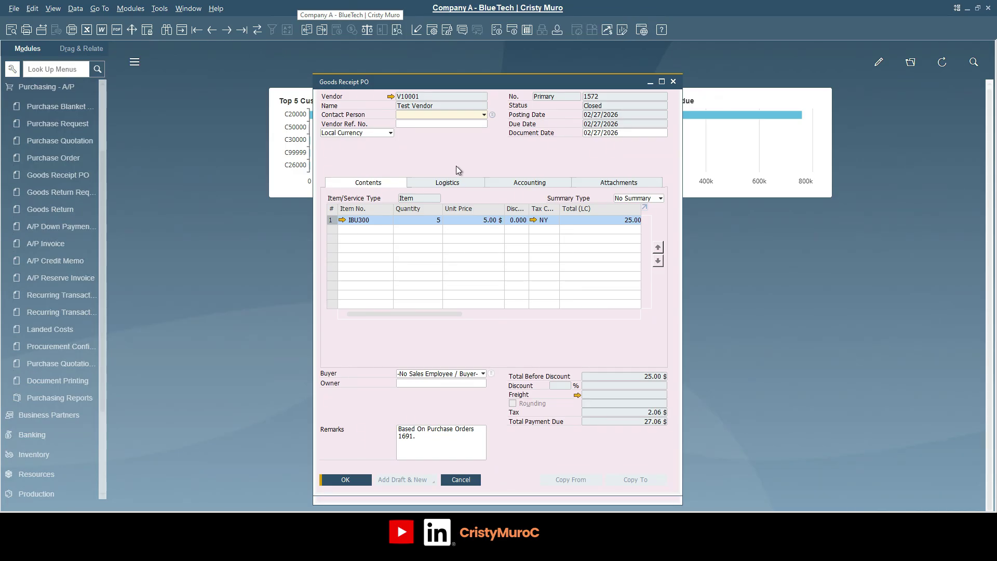
- Open the goods receipt's base document, the purchase order, and enlarge its window to show the whole form
{"action": "left_click", "coordinate": [307, 30]}
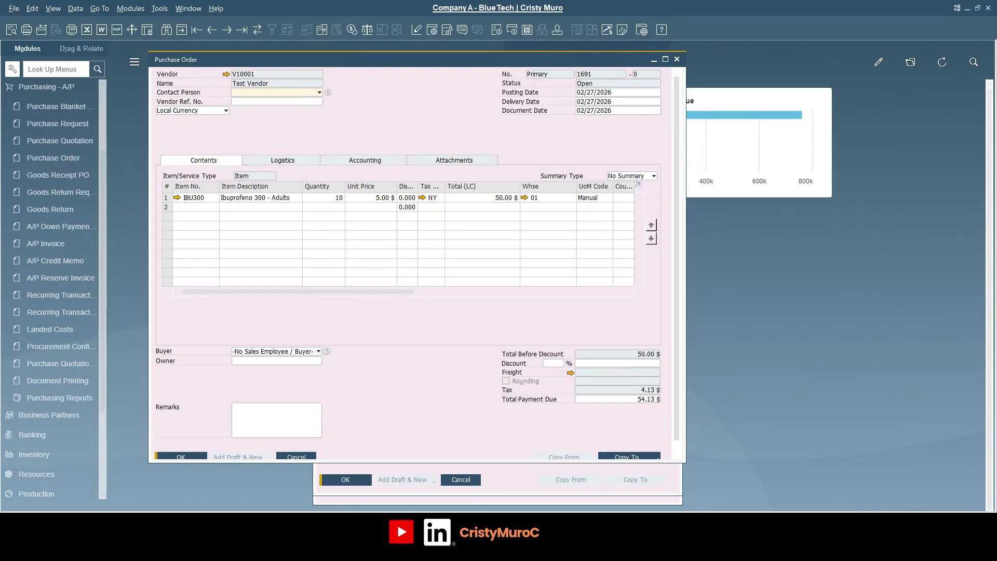
{"action": "left_click_drag", "start_coordinate": [683, 460], "coordinate": [735, 498]}
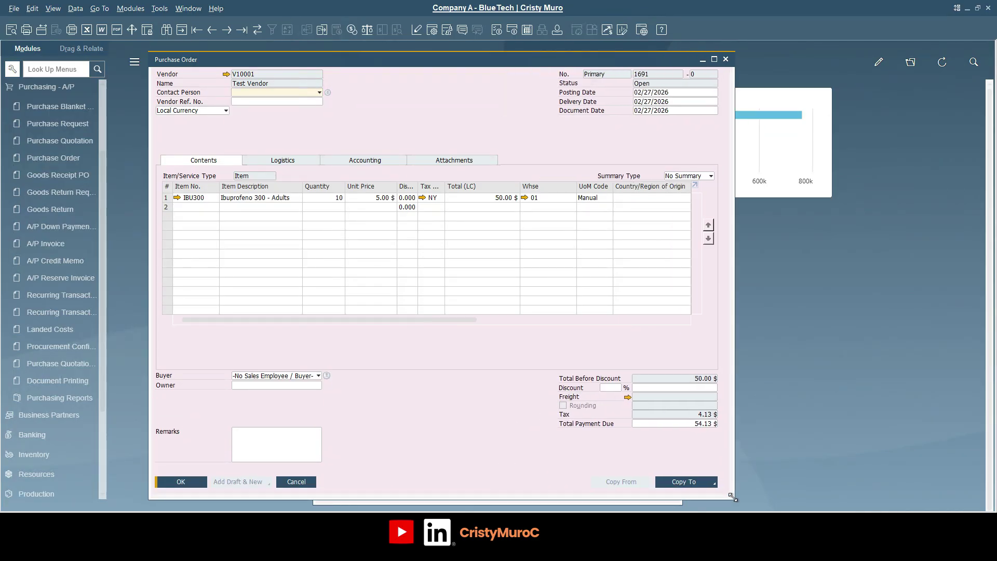
{"action": "left_click", "coordinate": [429, 125]}
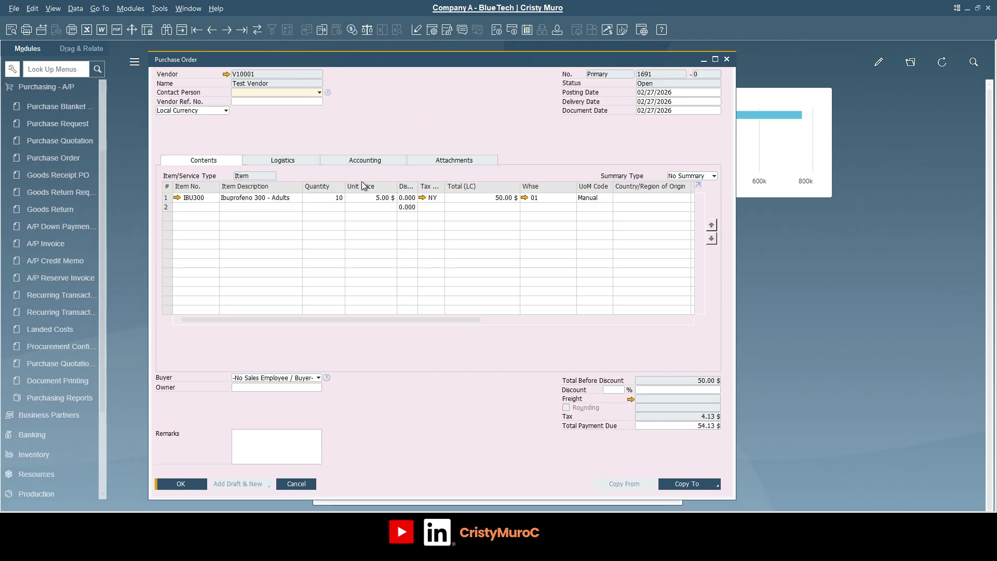
- Copy the purchase order's remaining quantity to a new Goods Receipt PO and add it
{"action": "left_click", "coordinate": [688, 483]}
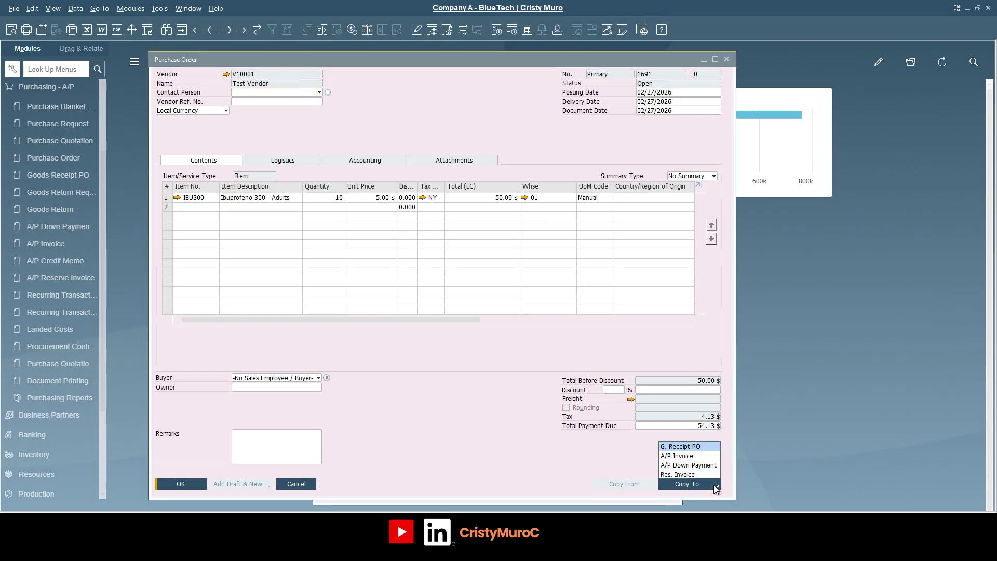
{"action": "left_click", "coordinate": [689, 446]}
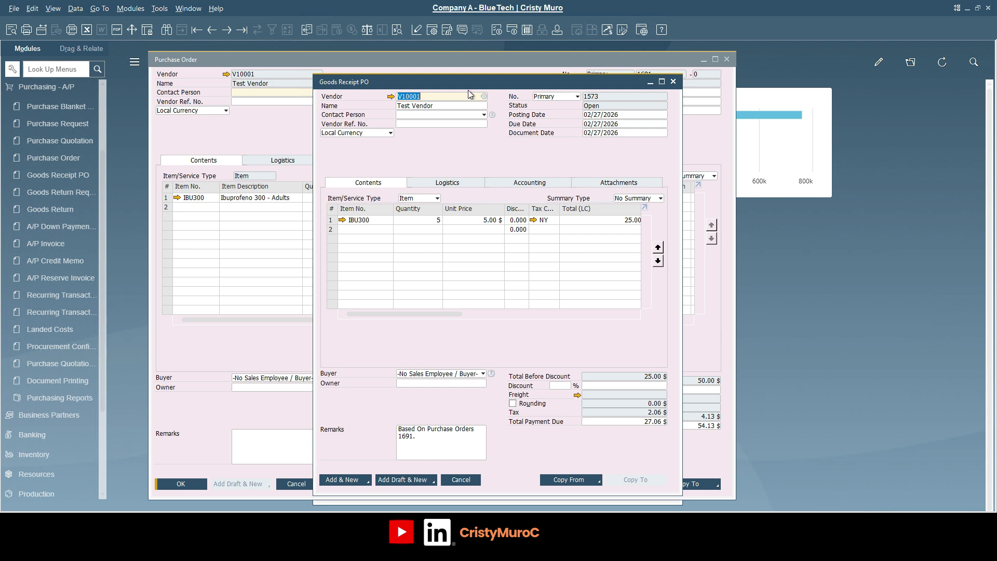
{"action": "left_click_drag", "start_coordinate": [471, 79], "coordinate": [606, 77]}
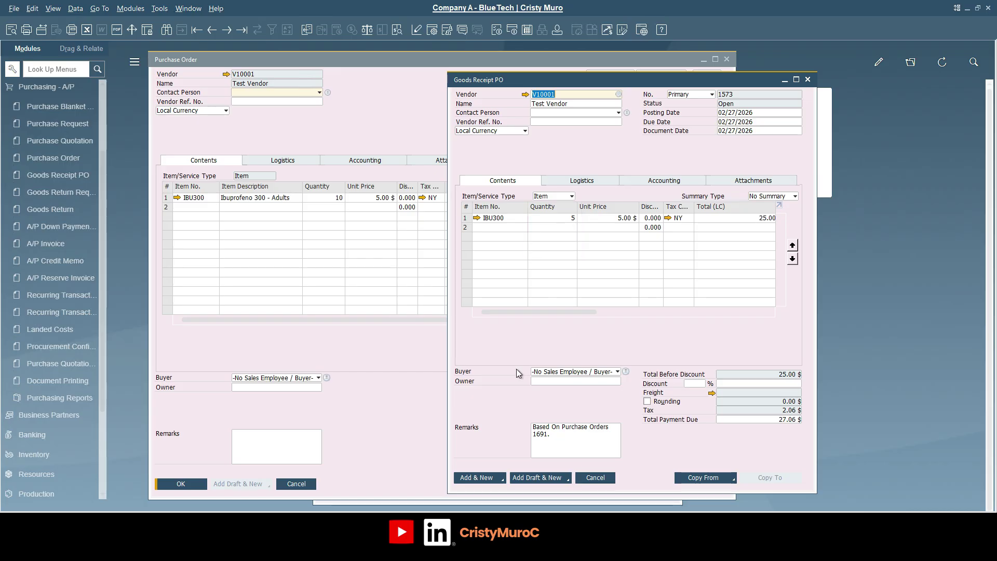
{"action": "left_click", "coordinate": [492, 478]}
{"action": "left_click", "coordinate": [388, 286]}
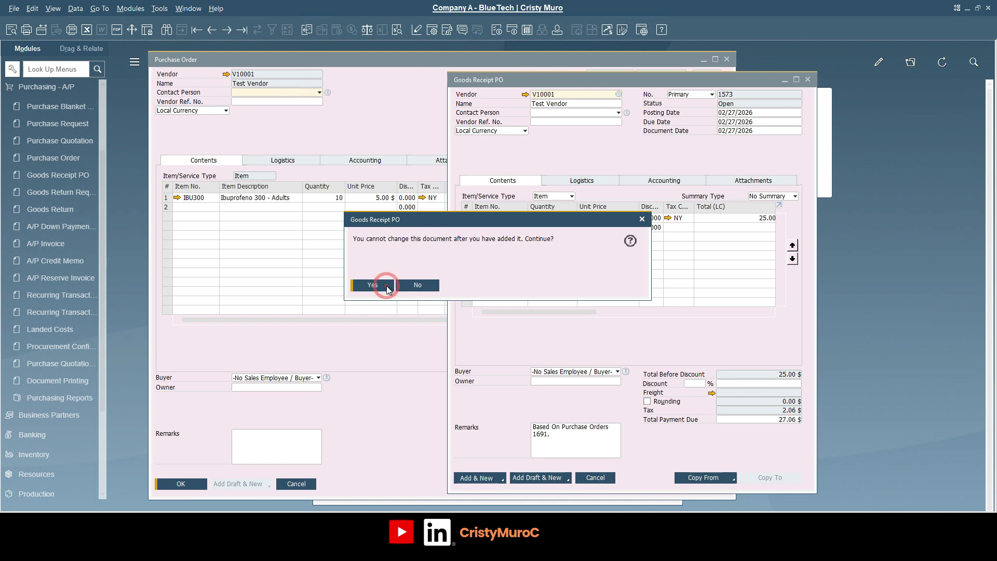
- Close the goods receipt window, refresh the purchase order record and select its IBU300 line to check the status
{"action": "left_click", "coordinate": [808, 79]}
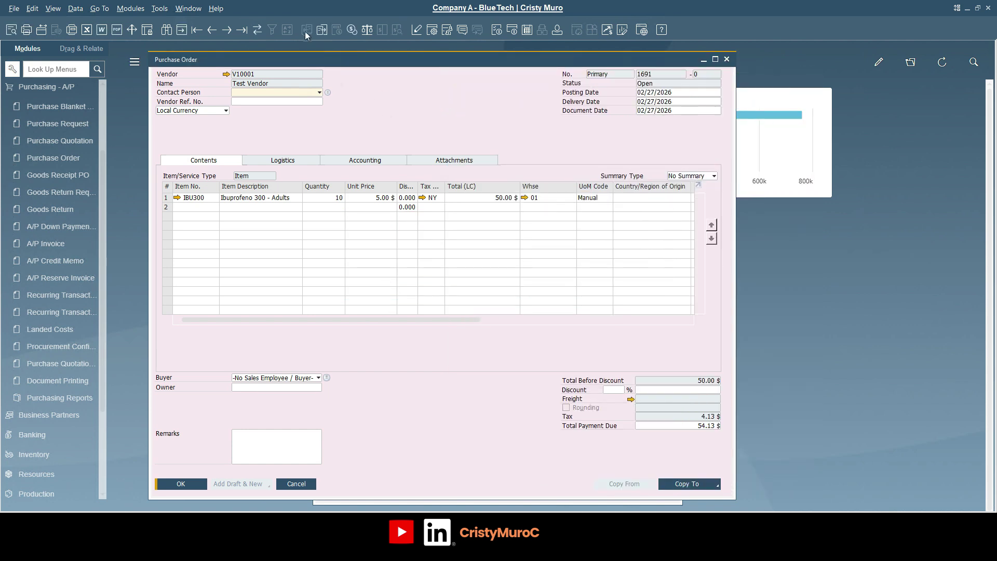
{"action": "left_click", "coordinate": [257, 30]}
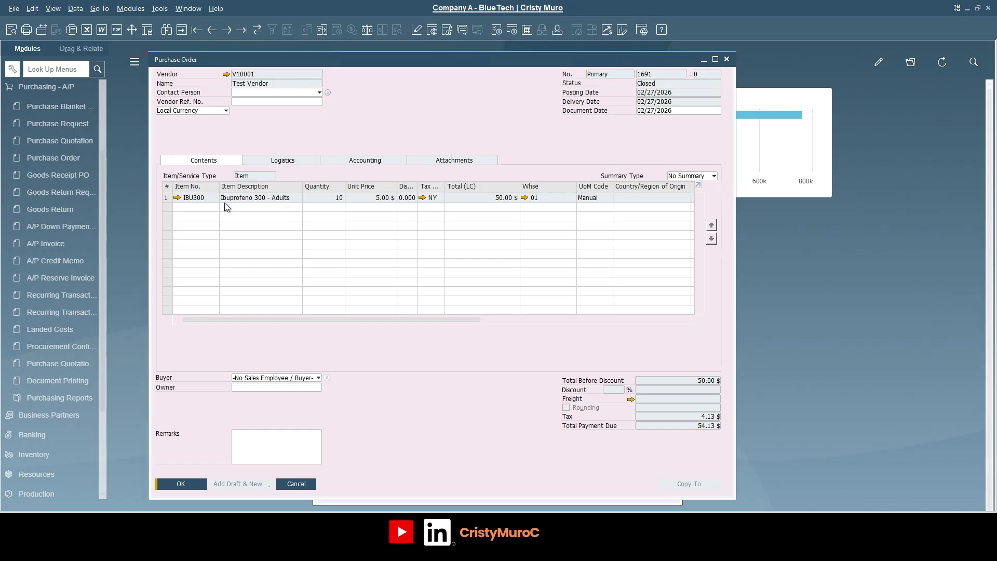
{"action": "left_click", "coordinate": [167, 200]}
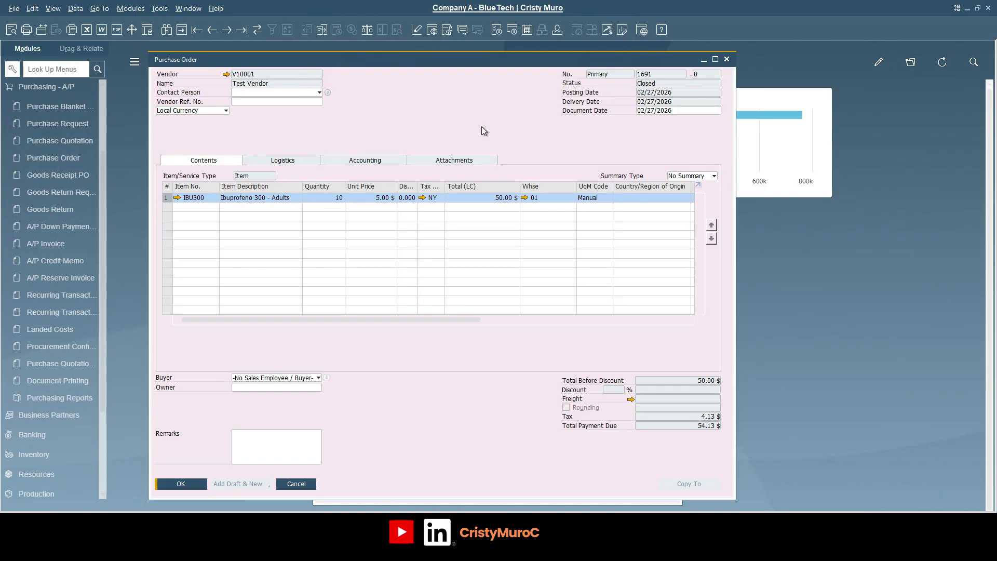
- Start a new purchase order for Test Vendor with item IBU200 on the first line
{"action": "left_click", "coordinate": [181, 30]}
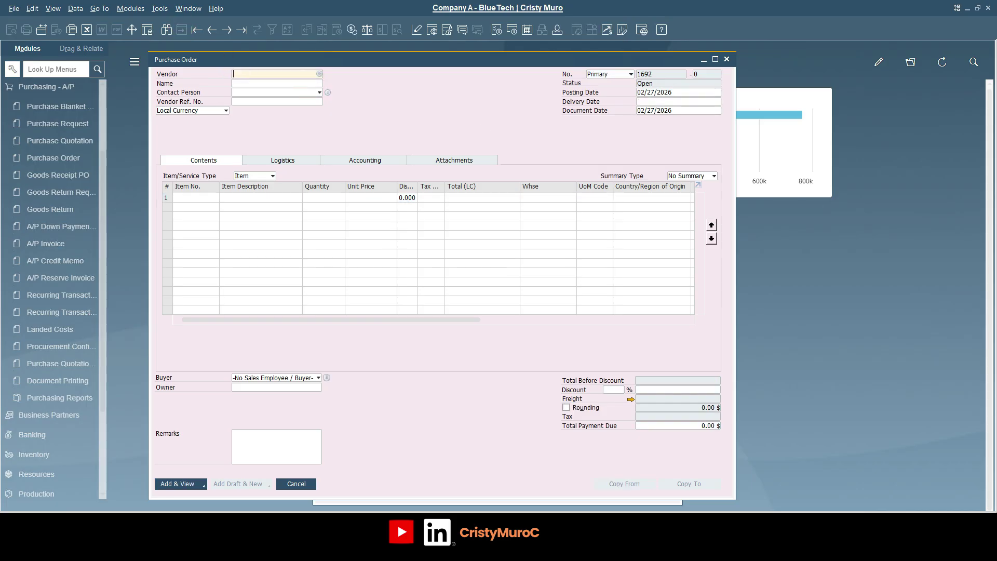
{"action": "type", "text": "v10001"}
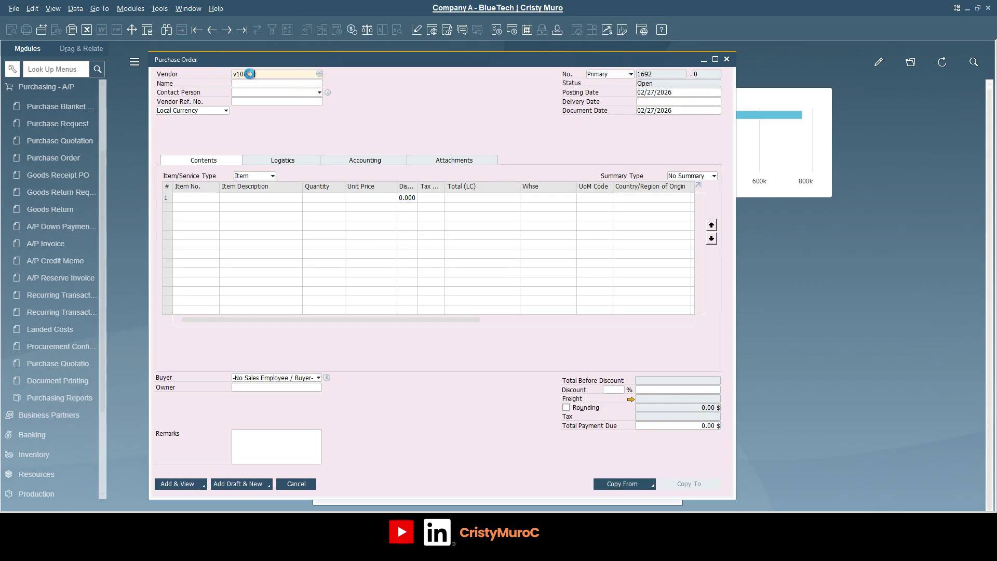
{"action": "key", "text": "Tab"}
{"action": "left_click", "coordinate": [196, 198]}
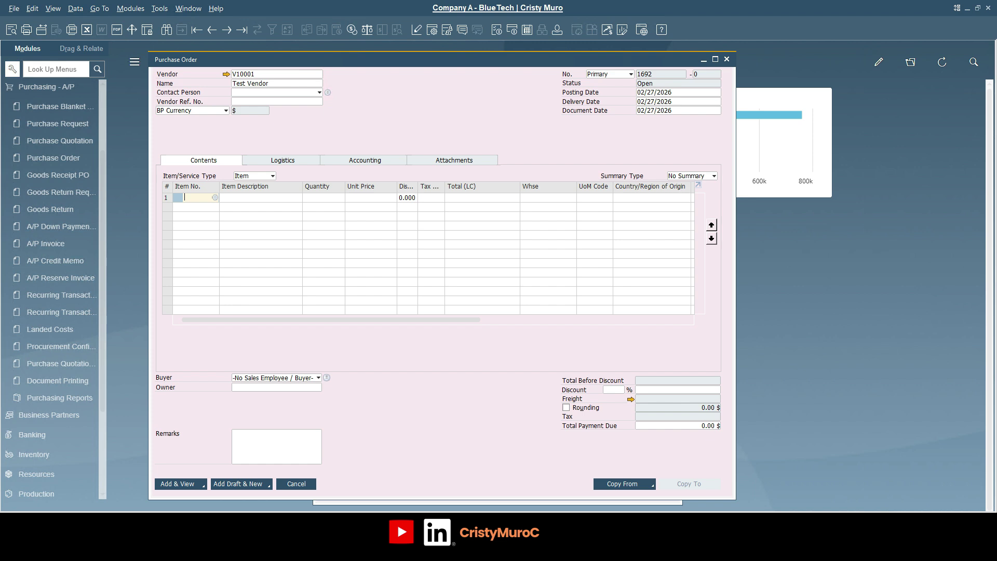
{"action": "type", "text": "ibu200"}
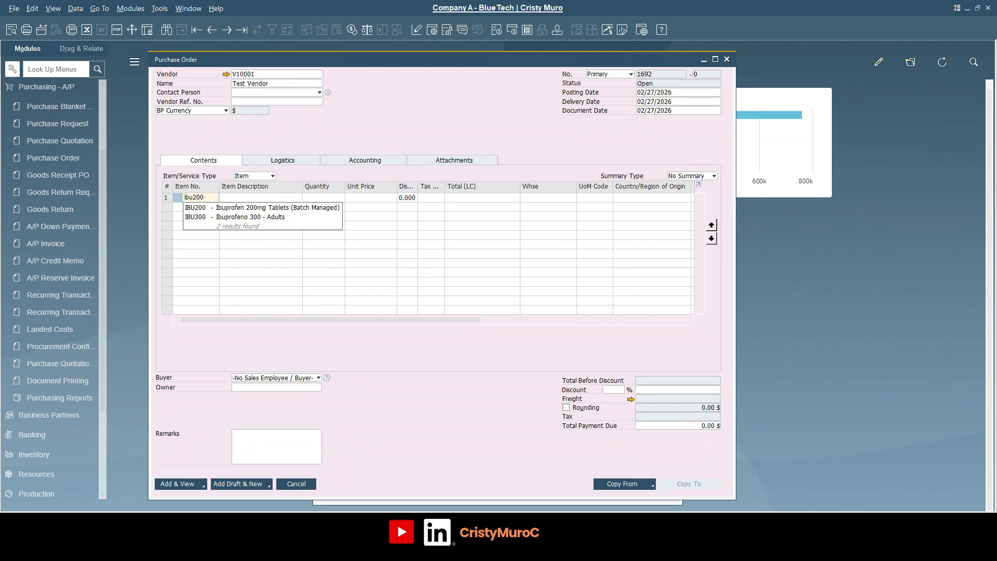
{"action": "left_click", "coordinate": [200, 207]}
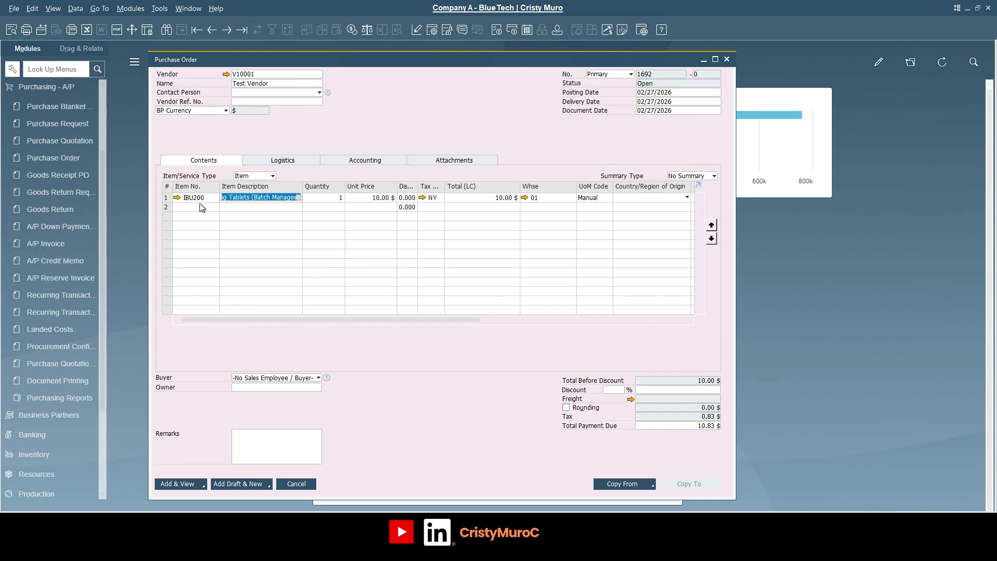
- Add item IBU300 at unit price 5, set quantities of 10 for IBU200 and 20 for IBU300, and save the purchase order
{"action": "left_click", "coordinate": [200, 207]}
{"action": "type", "text": "ibu300"}
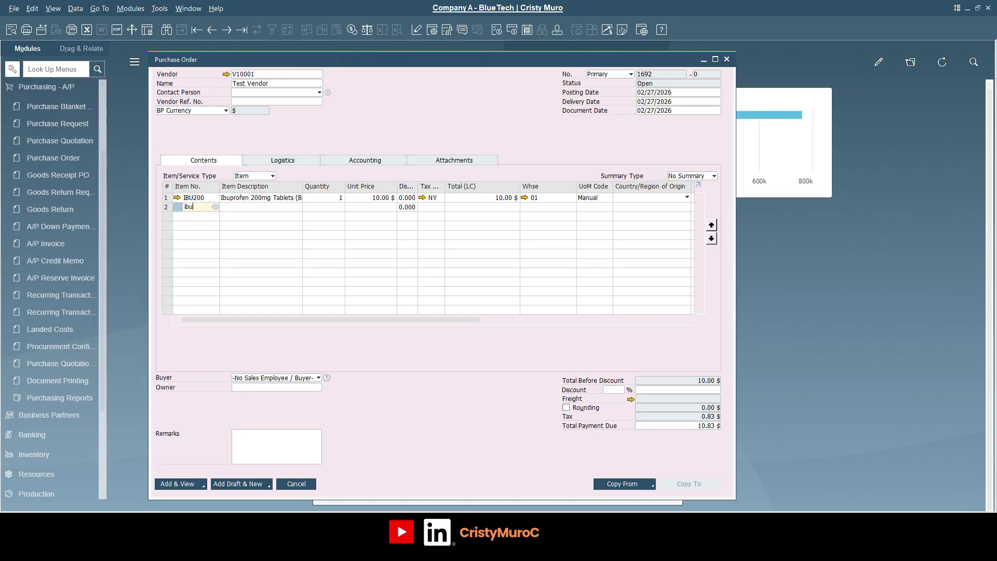
{"action": "key", "text": "Tab"}
{"action": "left_click", "coordinate": [333, 197]}
{"action": "type", "text": "10"}
{"action": "left_click", "coordinate": [332, 206]}
{"action": "type", "text": "20"}
{"action": "left_click", "coordinate": [386, 207]}
{"action": "type", "text": "5"}
{"action": "key", "text": "Tab"}
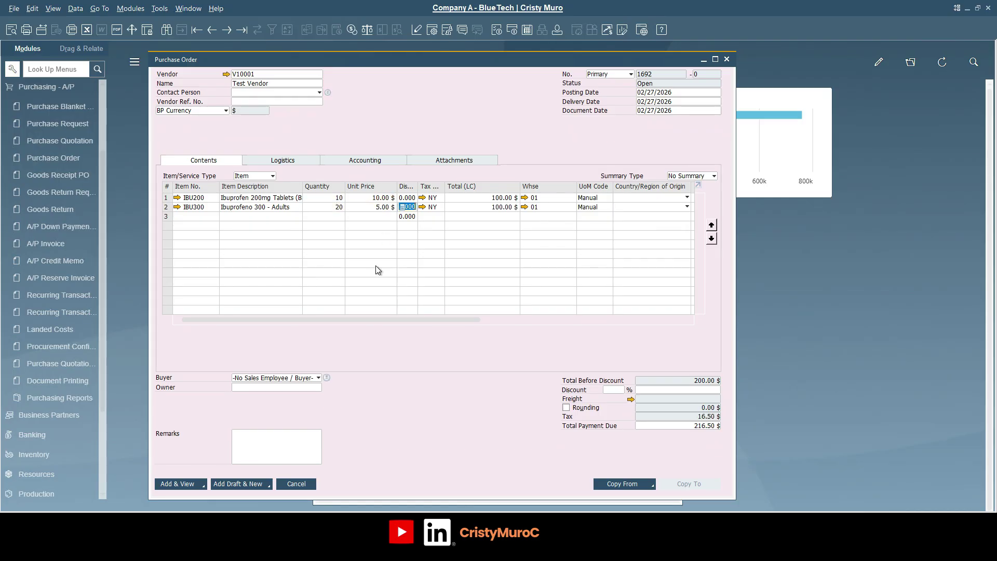
{"action": "left_click", "coordinate": [184, 485]}
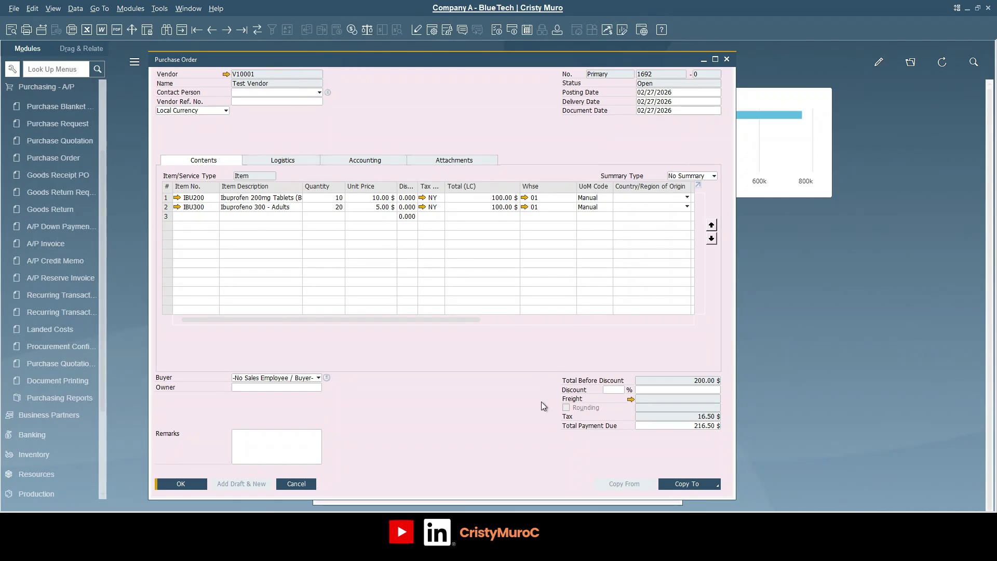
- Copy the purchase order to a Goods Receipt PO and delete the IBU300 row from the receipt
{"action": "left_click", "coordinate": [698, 485]}
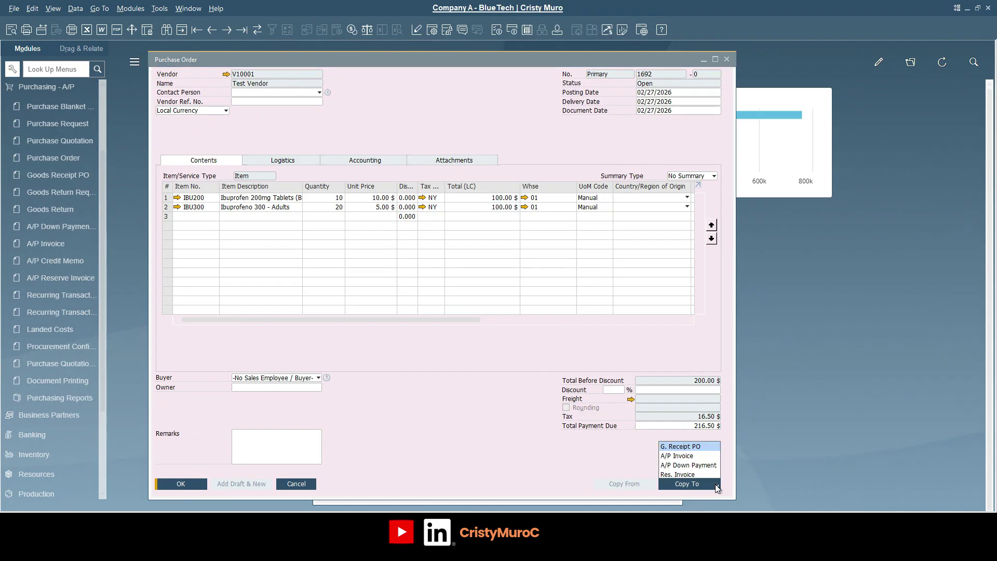
{"action": "left_click", "coordinate": [687, 447]}
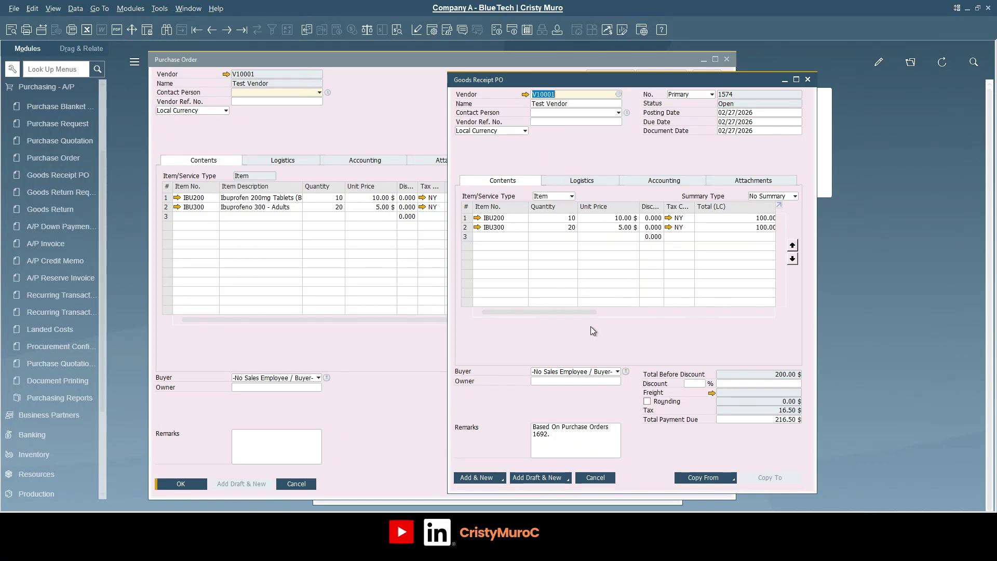
{"action": "right_click", "coordinate": [517, 230]}
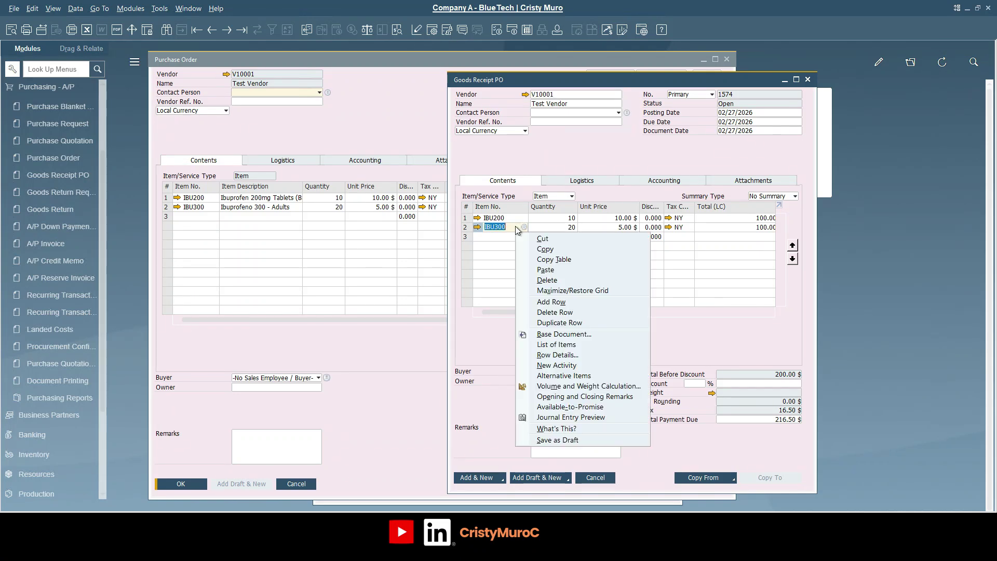
{"action": "left_click", "coordinate": [568, 312]}
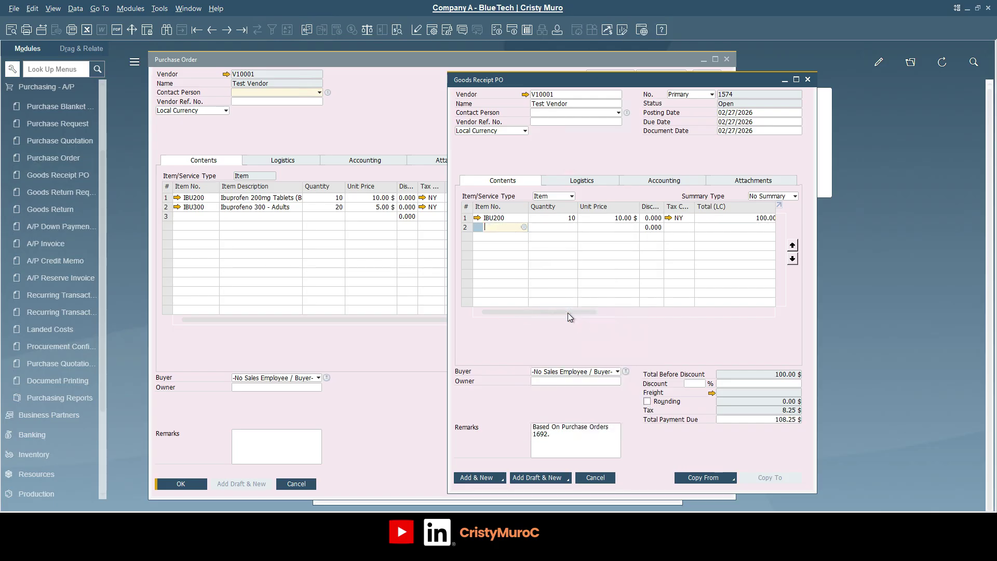
- Add the IBU200 goods receipt using Add & View, then close it to return to the purchase order
{"action": "left_click", "coordinate": [502, 479]}
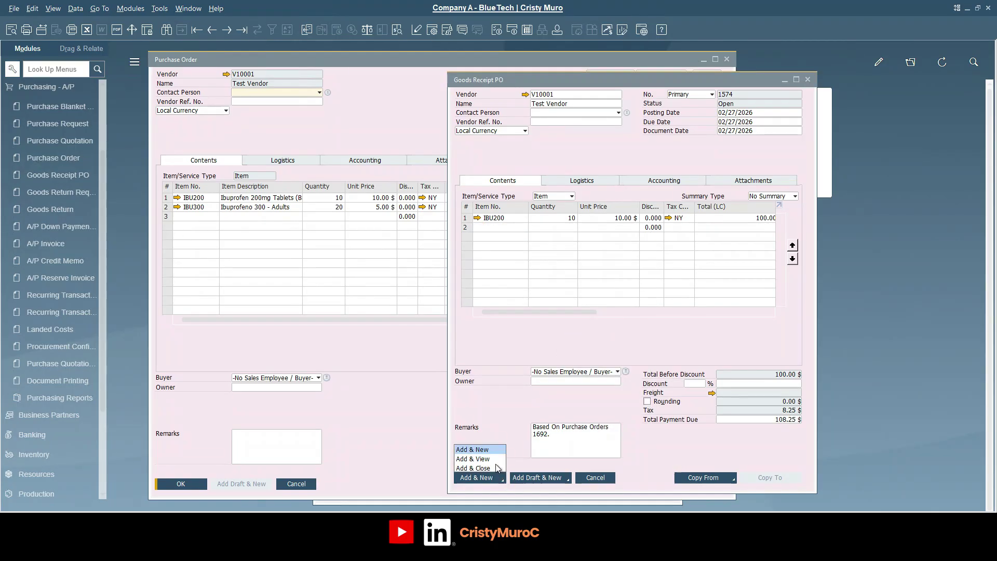
{"action": "left_click", "coordinate": [493, 458]}
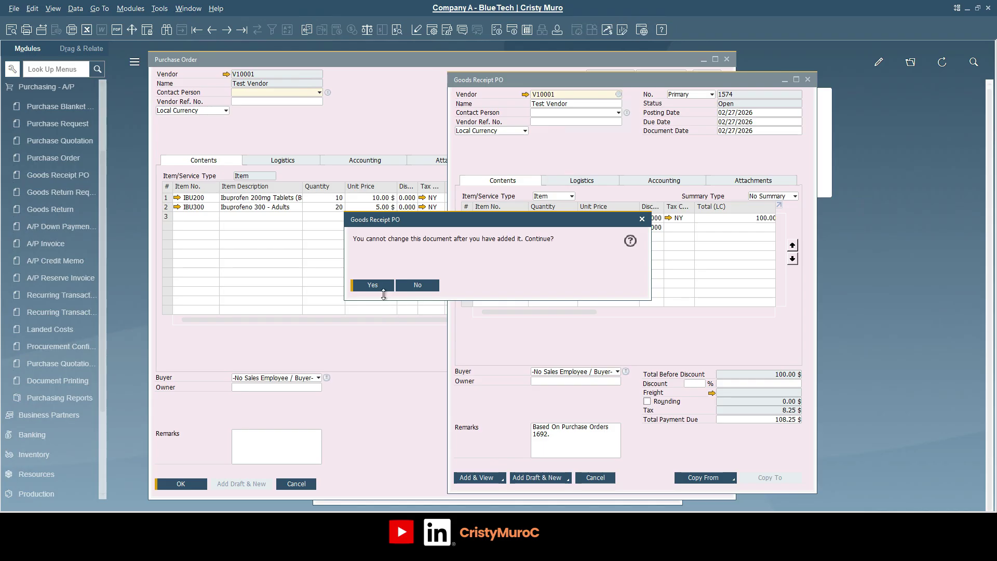
{"action": "left_click", "coordinate": [366, 287]}
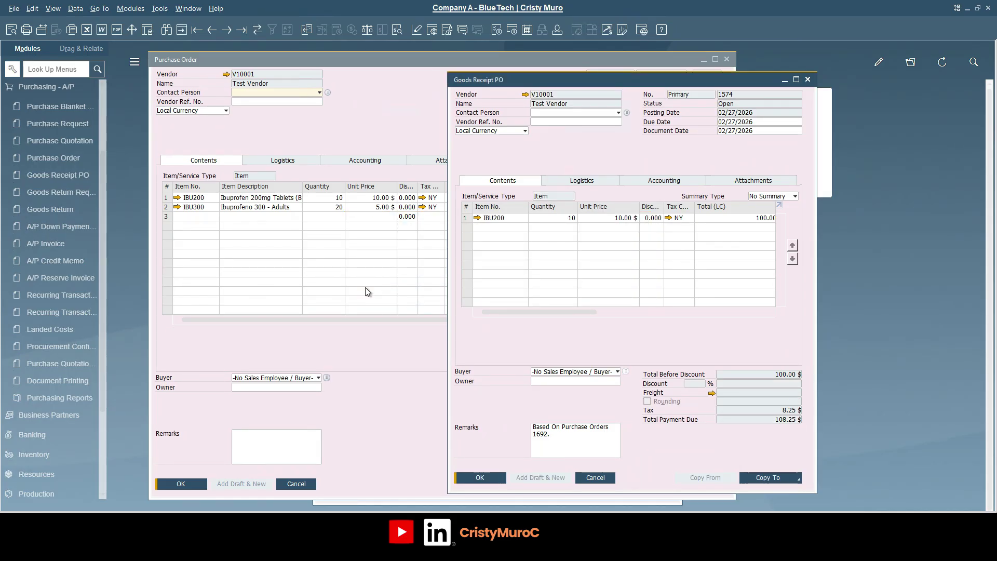
{"action": "left_click", "coordinate": [807, 78]}
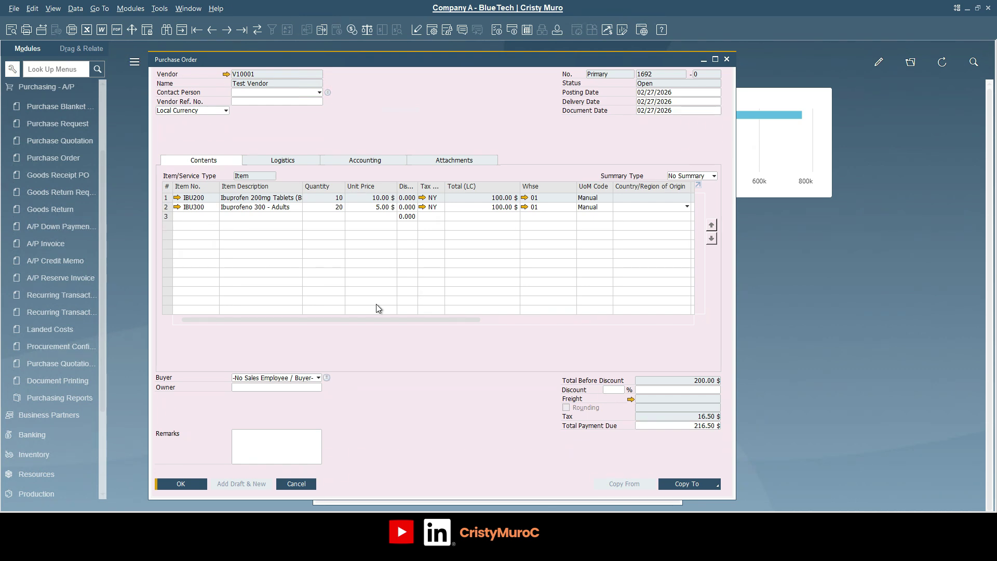
- Set the purchase order's IBU300 quantity to 30 and update the order
{"action": "left_click", "coordinate": [334, 199]}
{"action": "left_click", "coordinate": [335, 207]}
{"action": "type", "text": "30"}
{"action": "left_click", "coordinate": [194, 482]}
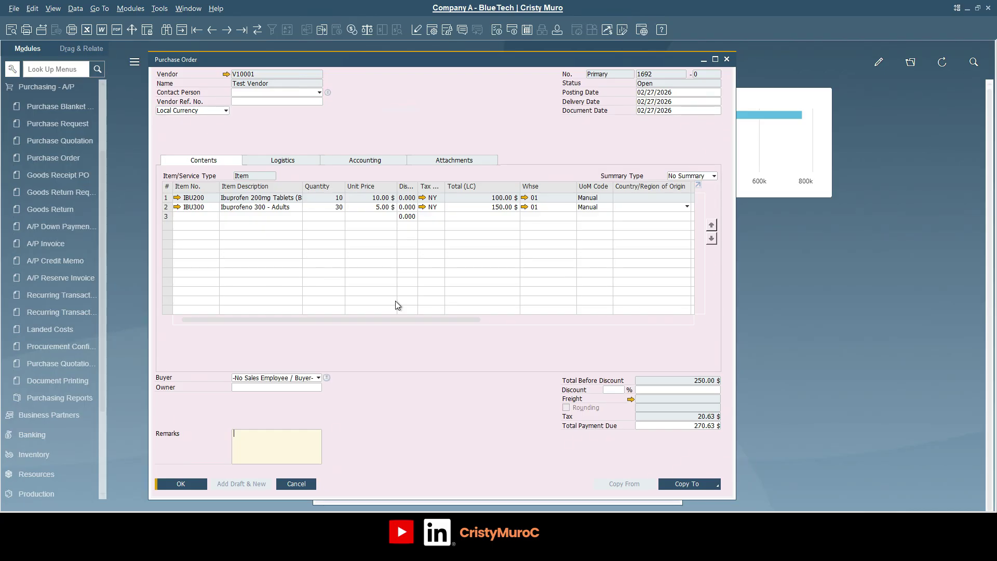
- Copy the purchase order's open IBU300 line to a Goods Receipt PO, add the receipt and close its window
{"action": "left_click", "coordinate": [689, 483]}
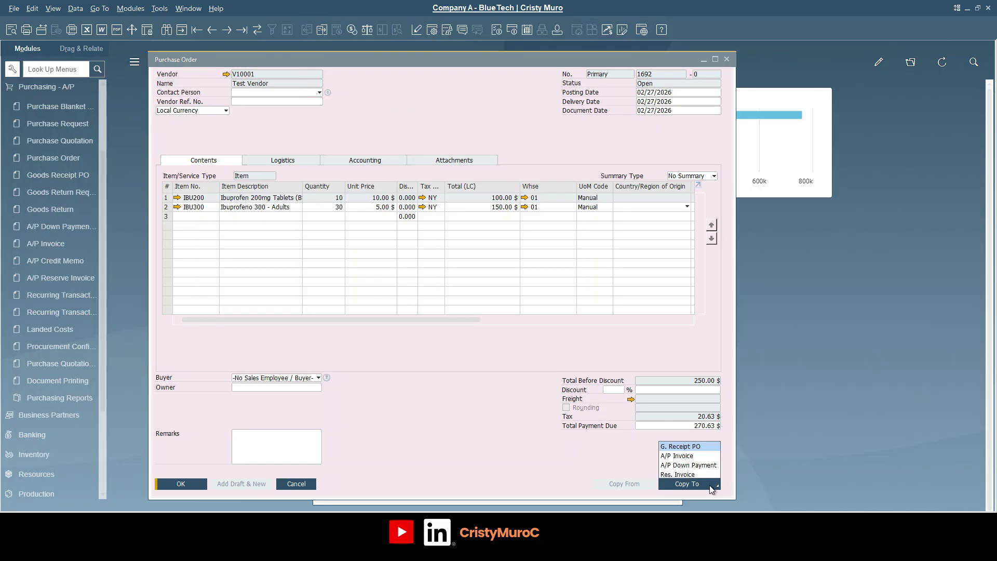
{"action": "left_click", "coordinate": [685, 445]}
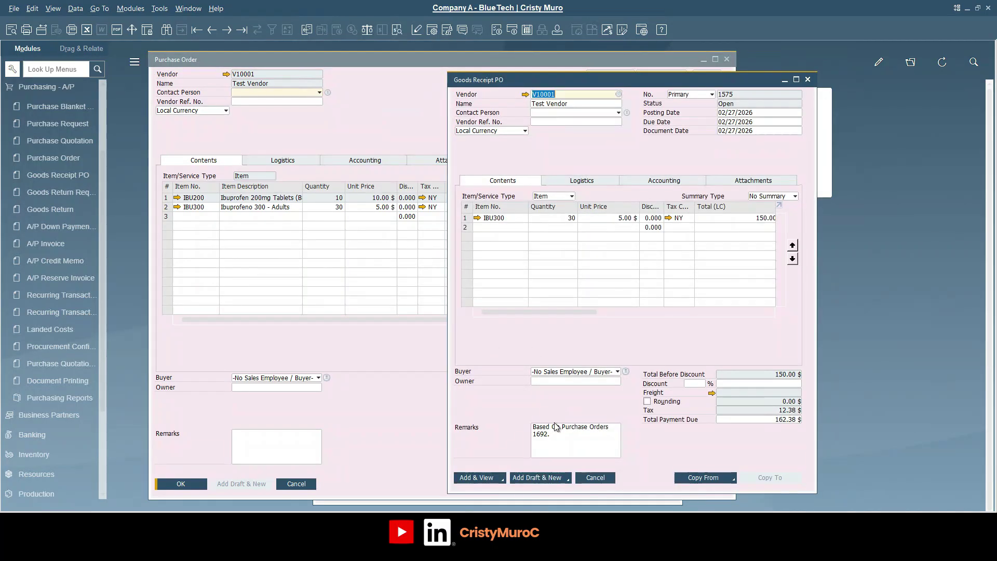
{"action": "left_click", "coordinate": [479, 477]}
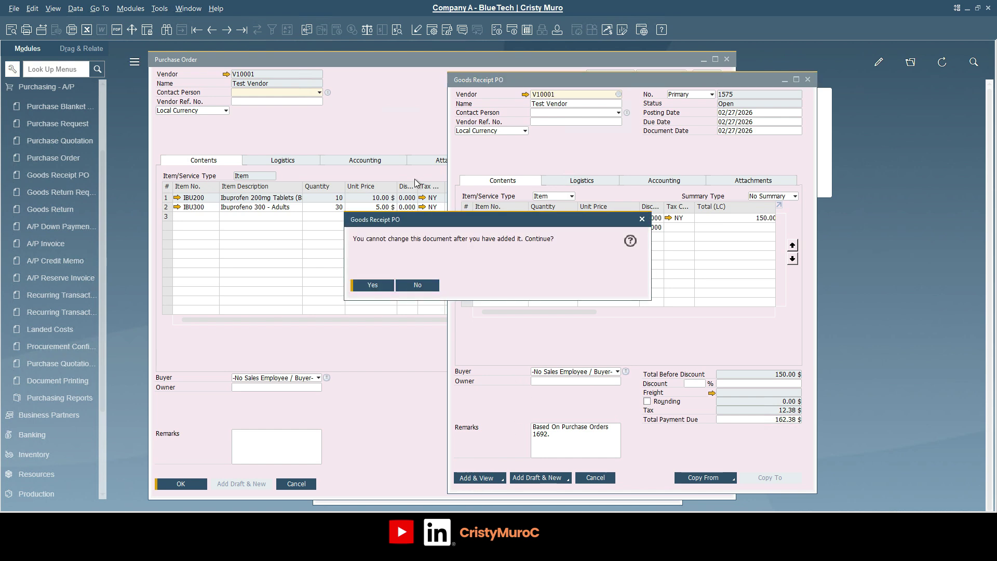
{"action": "left_click", "coordinate": [386, 285]}
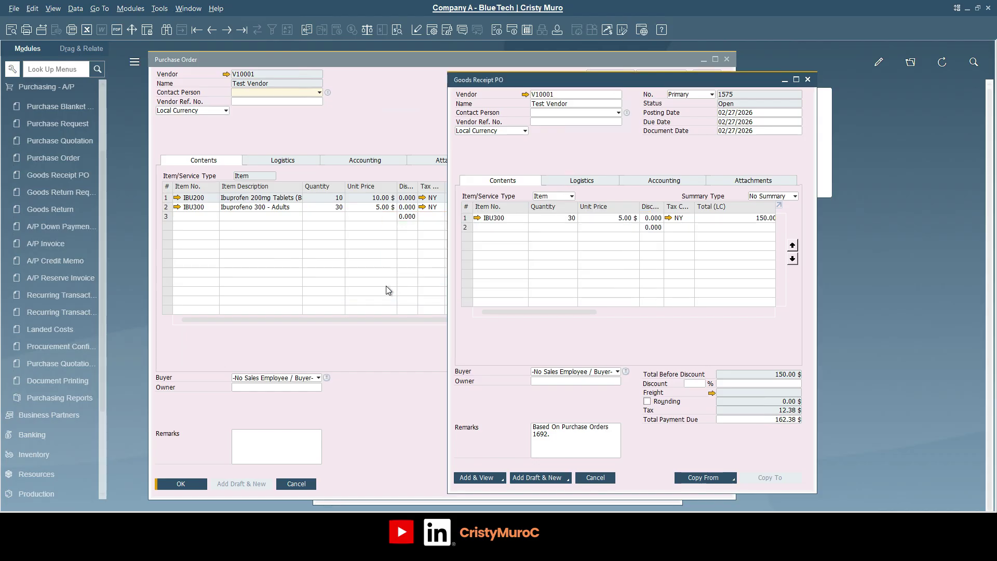
{"action": "left_click", "coordinate": [808, 80]}
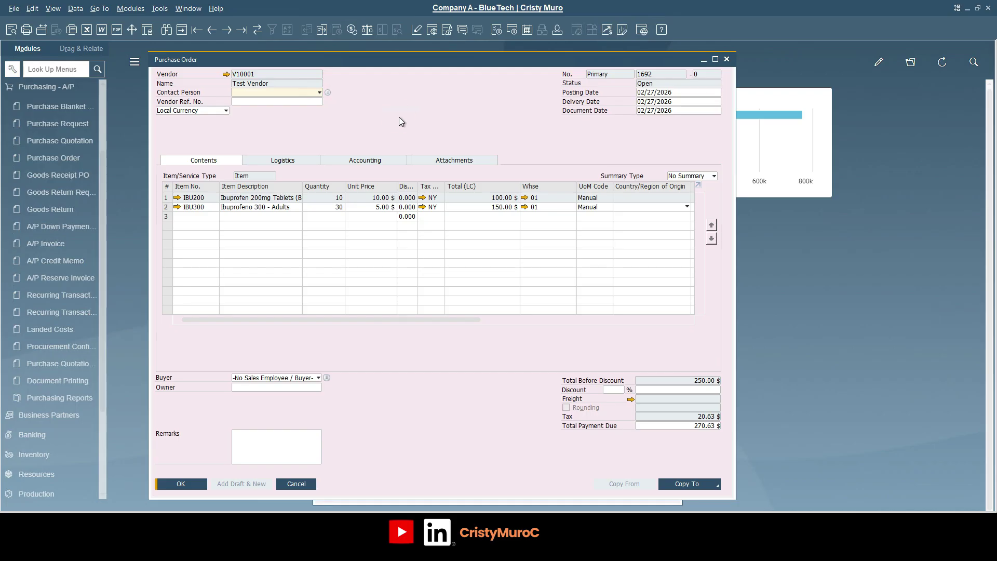
- Open the purchase order's relationship map to examine the linked goods receipts and lock icons, then close the map
{"action": "right_click", "coordinate": [398, 117]}
{"action": "left_click", "coordinate": [444, 240]}
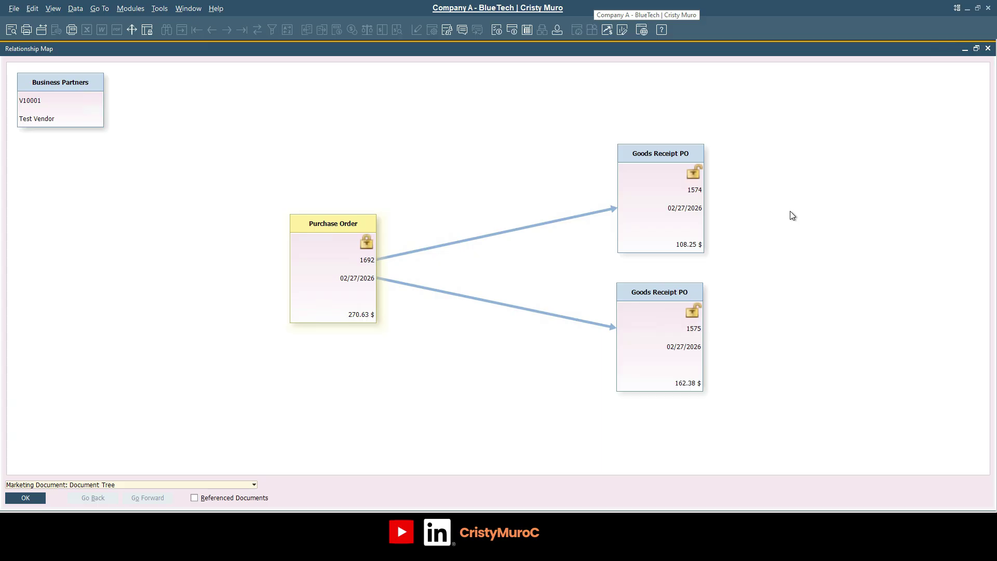
{"action": "left_click", "coordinate": [988, 48]}
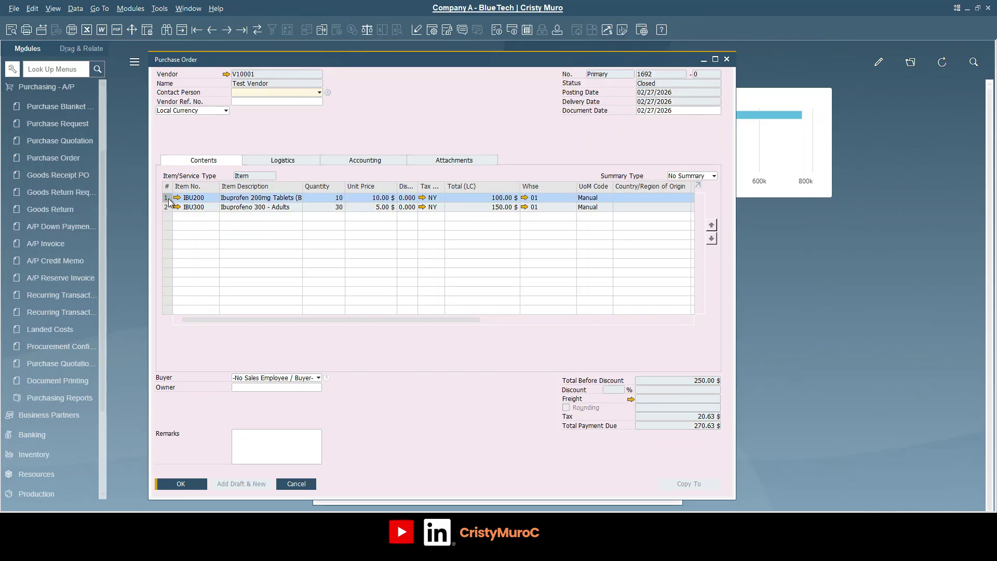
- Open the target document of the purchase order's IBU200 row, then of its IBU300 row, closing each goods receipt after checking its status
{"action": "left_click", "coordinate": [320, 32]}
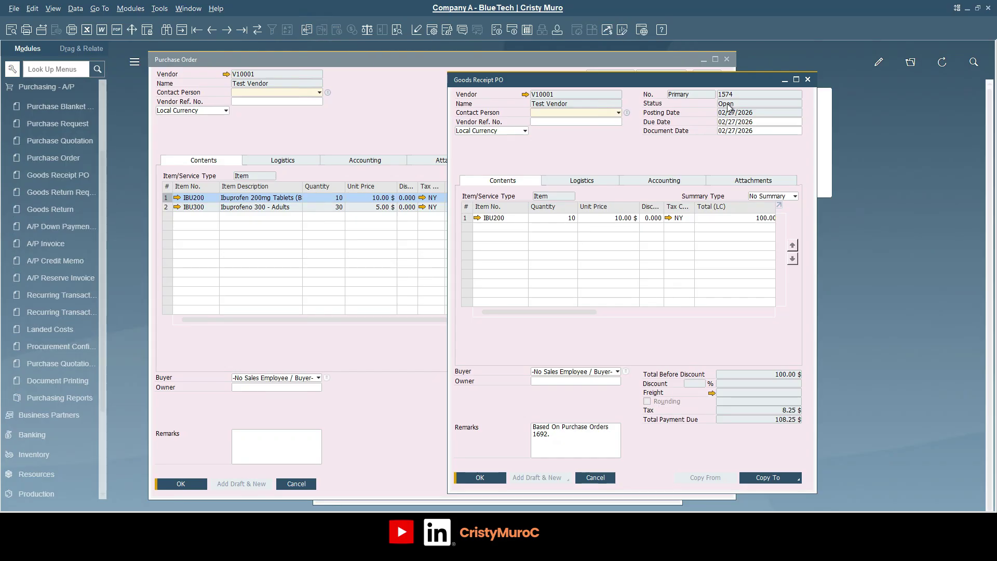
{"action": "left_click", "coordinate": [807, 79]}
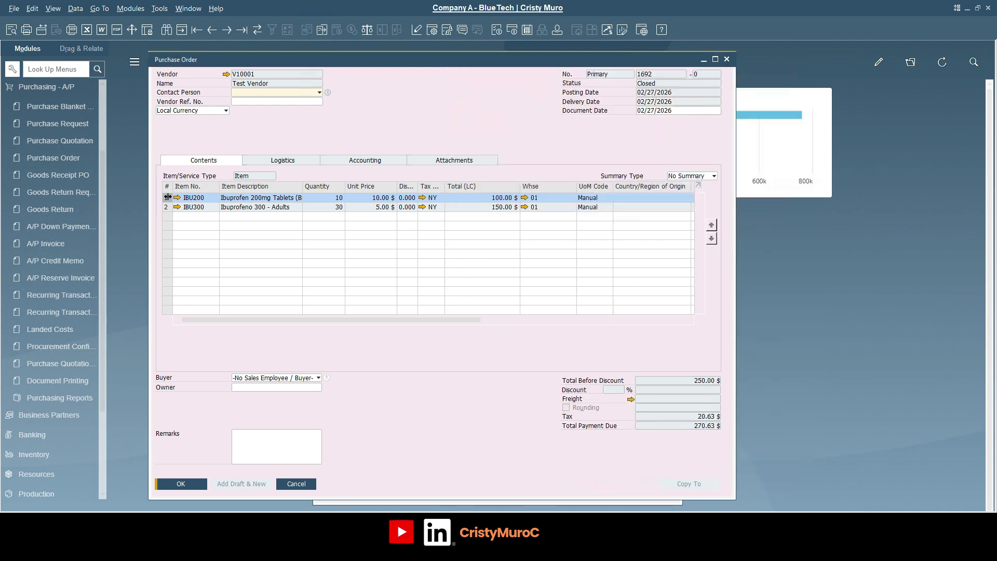
{"action": "left_click", "coordinate": [167, 207]}
{"action": "left_click", "coordinate": [322, 31]}
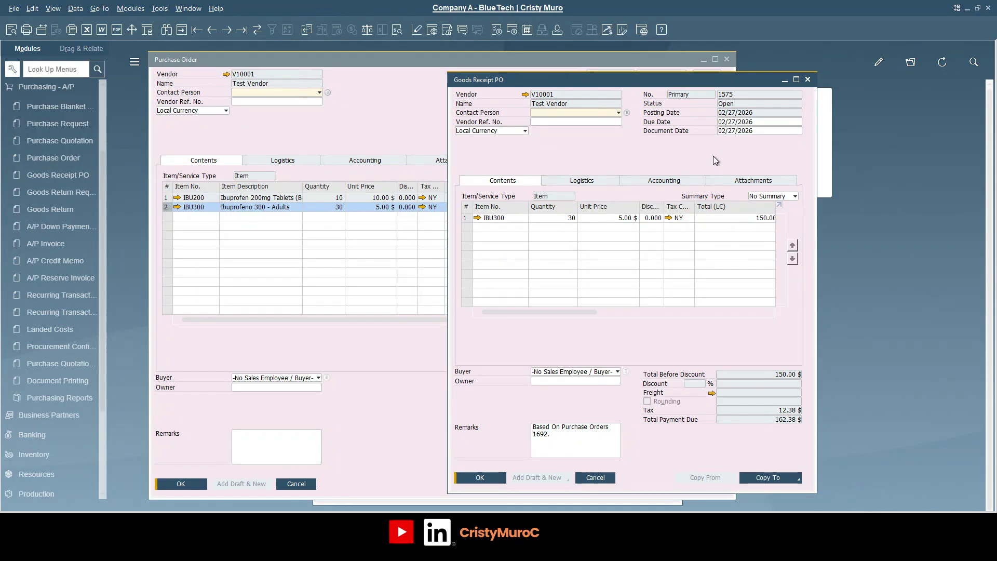
{"action": "left_click", "coordinate": [808, 80]}
- Review the closed purchase order's relationship map again, then close the map and the purchase order
{"action": "right_click", "coordinate": [479, 123]}
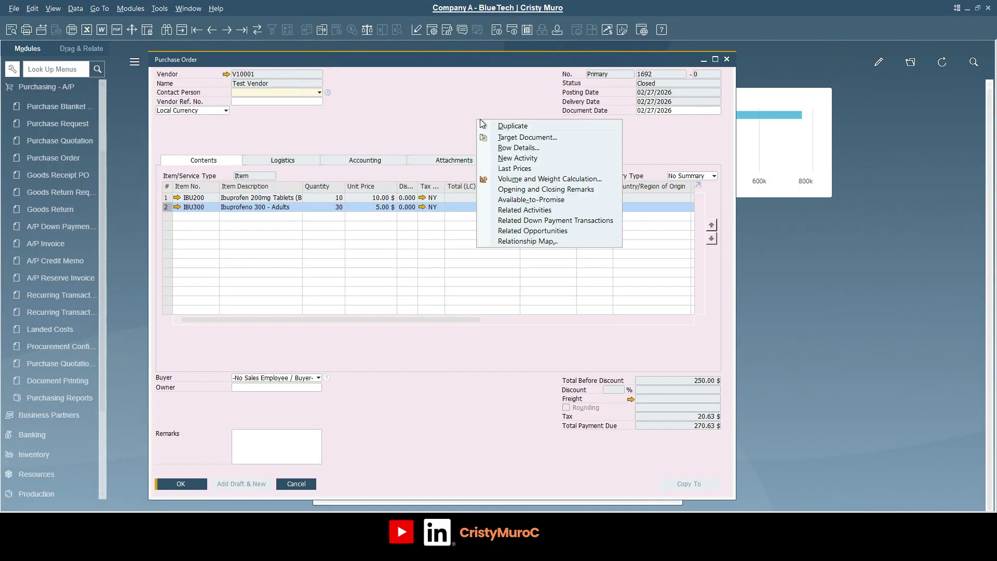
{"action": "left_click", "coordinate": [511, 241]}
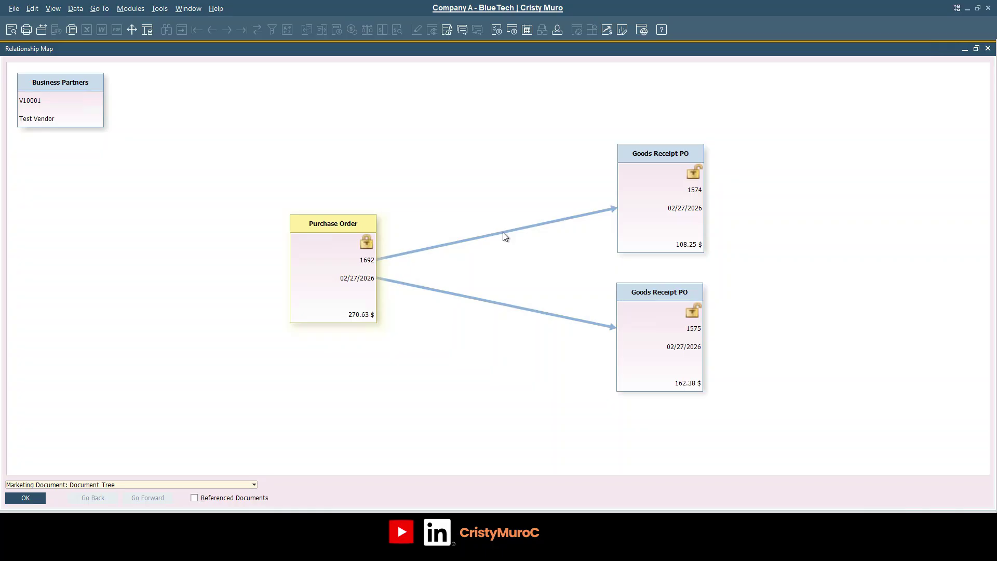
{"action": "key", "text": "Escape"}
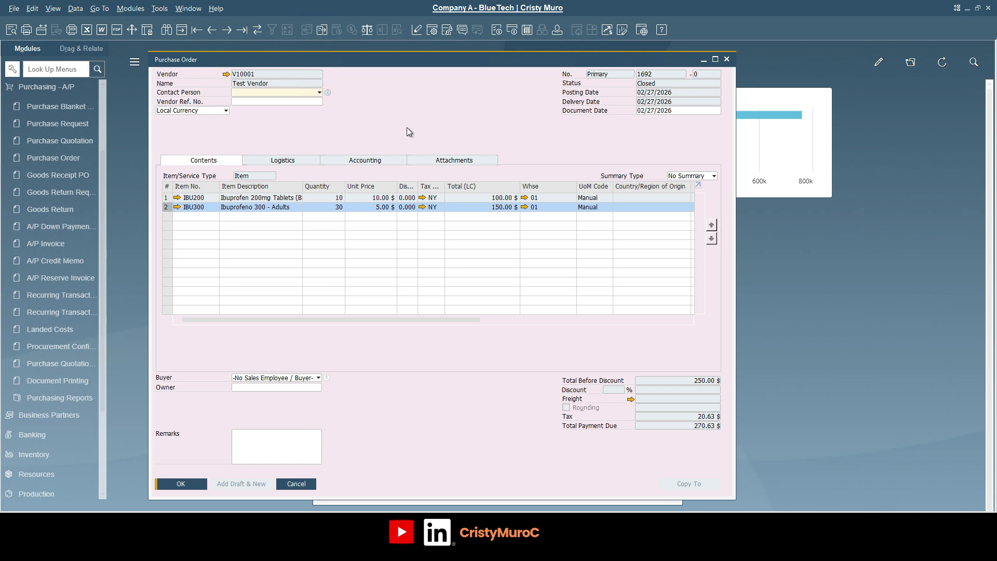
{"action": "key", "text": "Escape"}
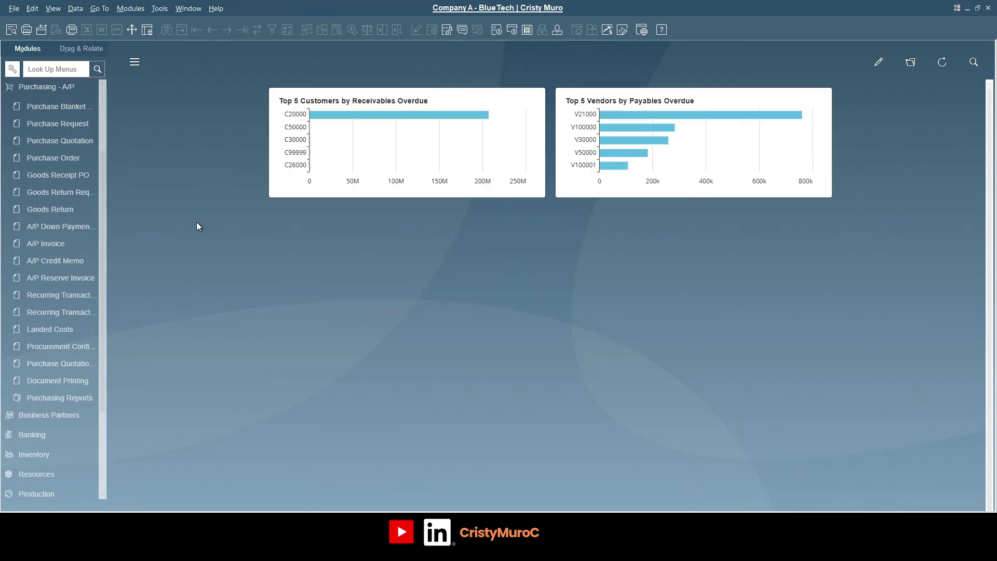
- Start an A/P invoice for Test Vendor and list the vendor's Goods Receipt PO documents to copy from
{"action": "left_click", "coordinate": [58, 246]}
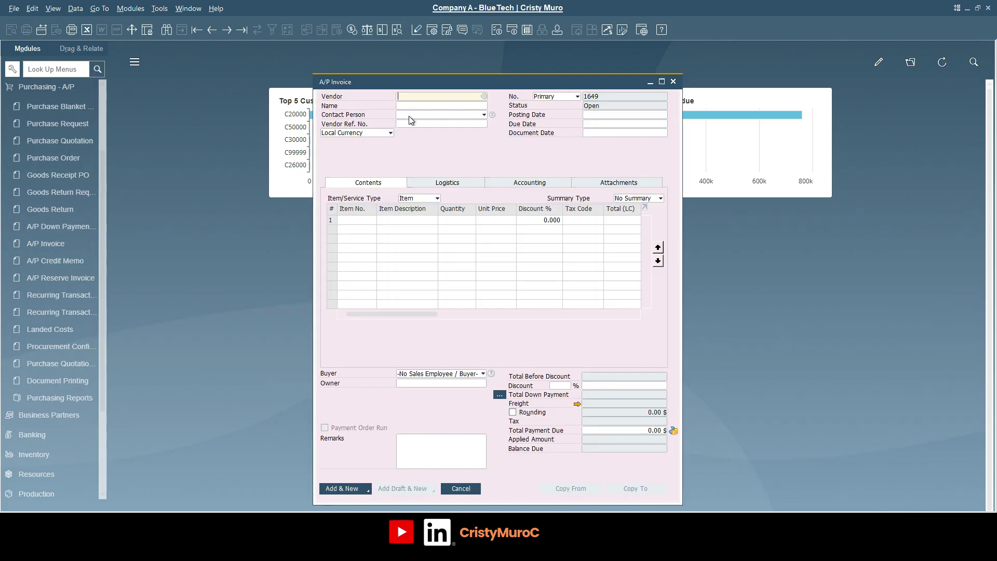
{"action": "type", "text": "V10001"}
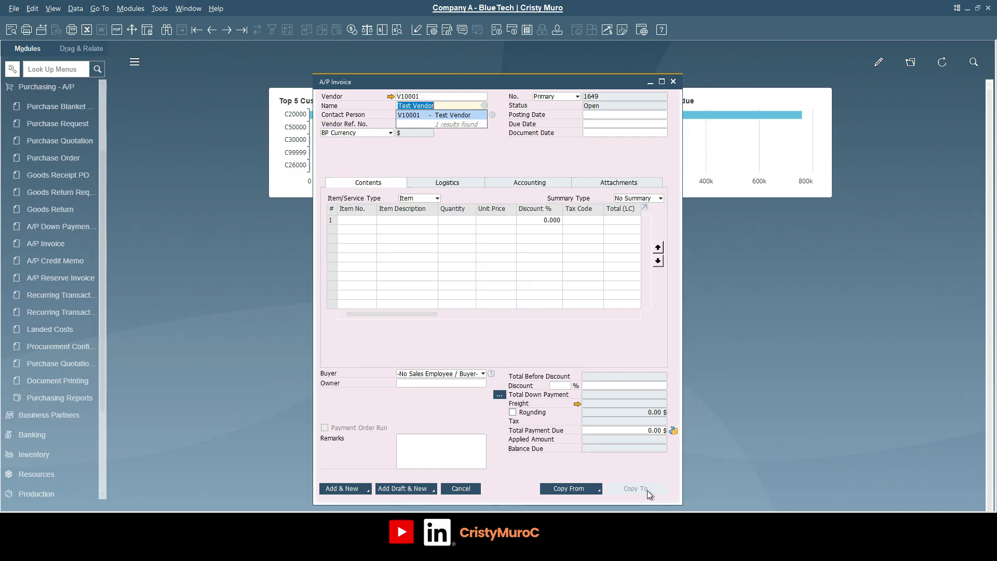
{"action": "left_click", "coordinate": [599, 489]}
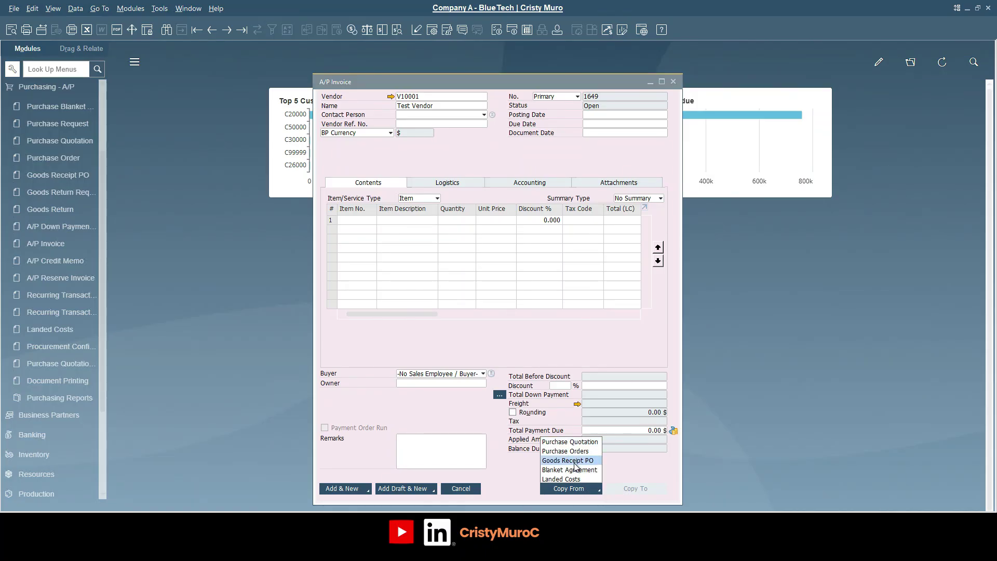
{"action": "left_click", "coordinate": [574, 461]}
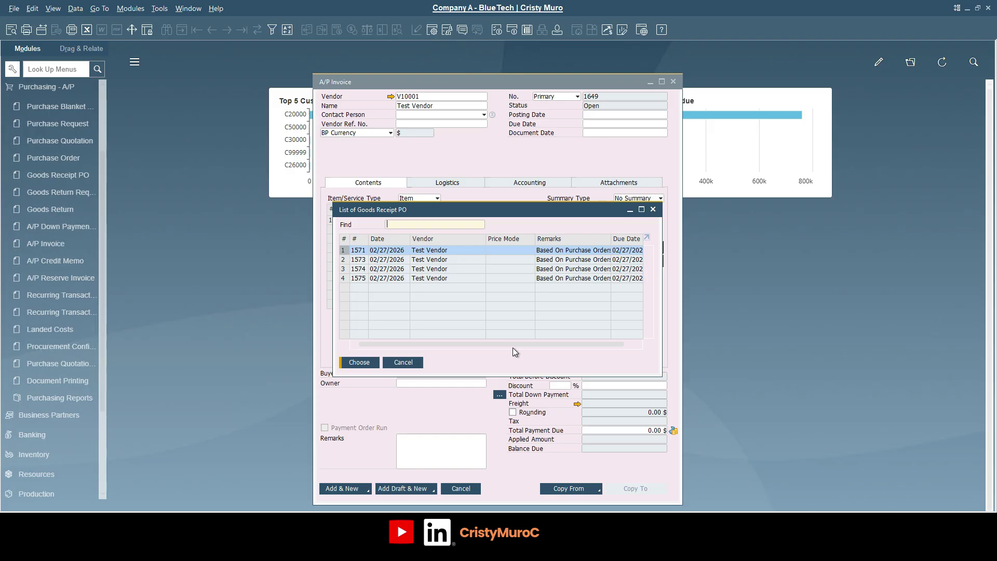
- Copy the last two listed goods receipts into the invoice, using the Customize option to include both the IBU200 and IBU300 rows
{"action": "left_click", "coordinate": [435, 269]}
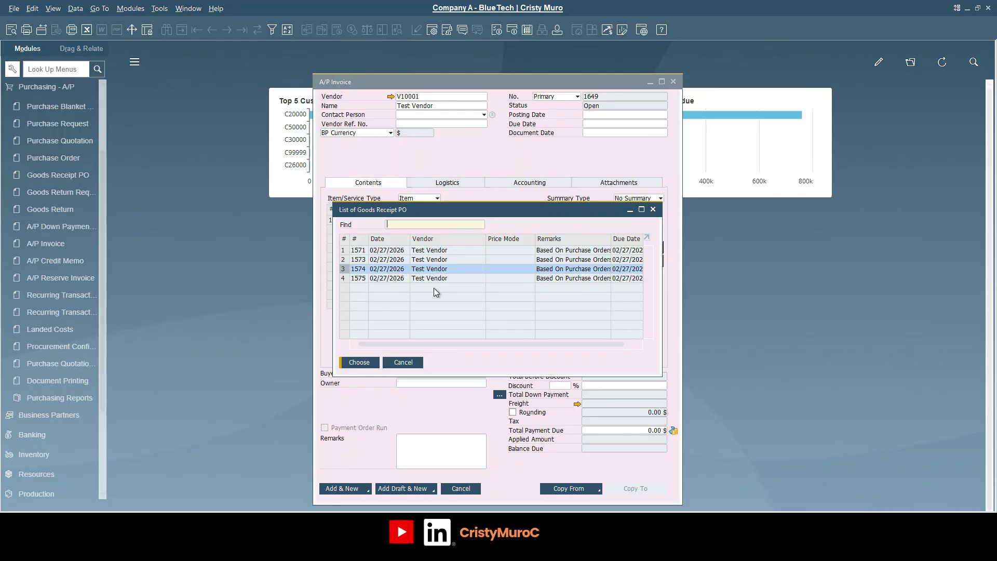
{"action": "left_click", "coordinate": [345, 280], "text": "ctrl"}
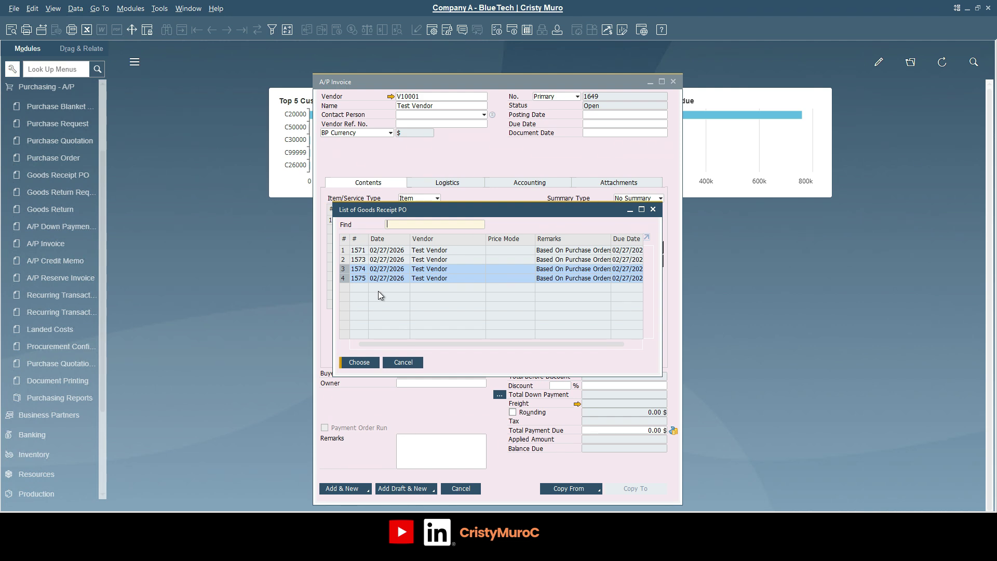
{"action": "left_click", "coordinate": [369, 364]}
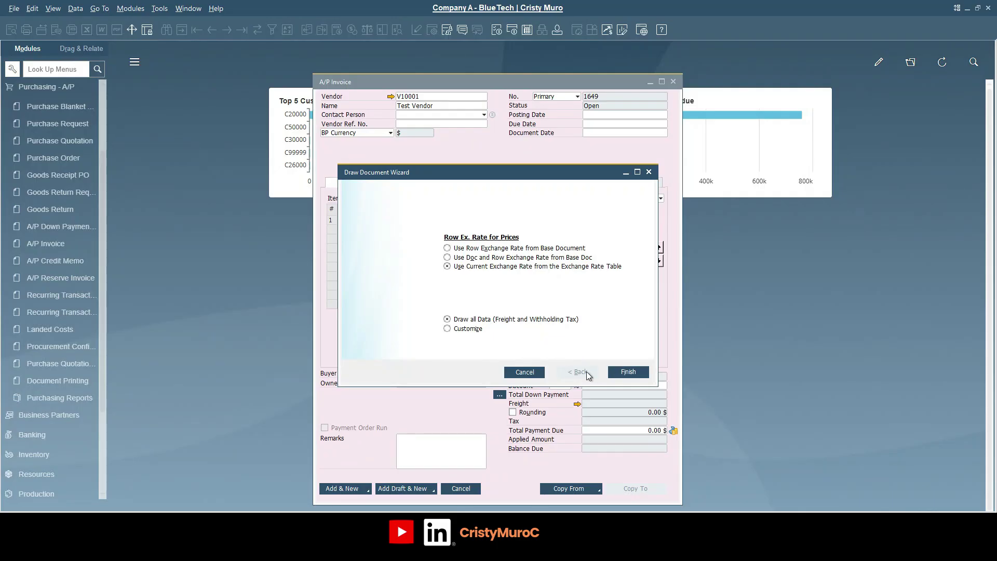
{"action": "left_click", "coordinate": [454, 332]}
{"action": "left_click", "coordinate": [631, 374]}
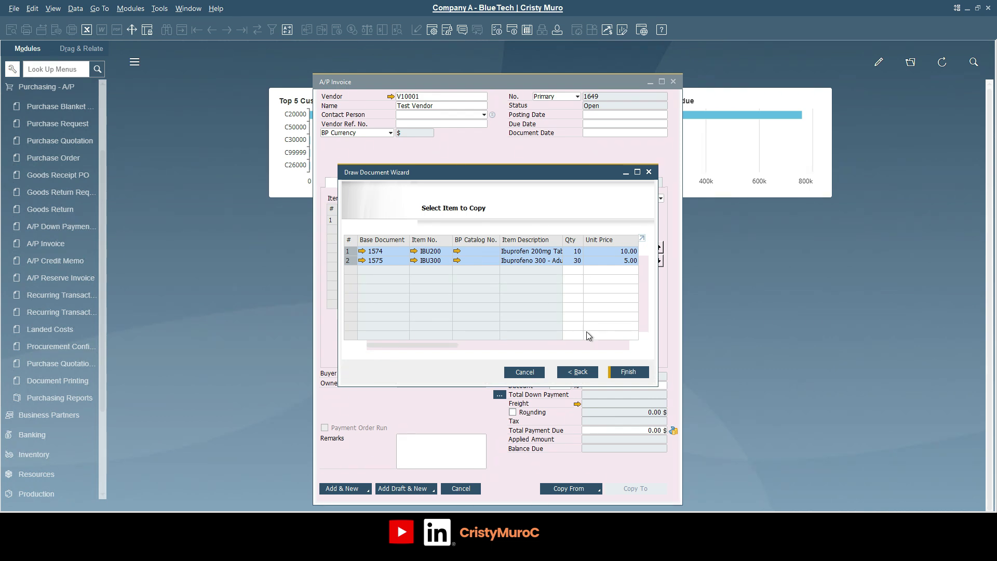
{"action": "left_click_drag", "start_coordinate": [456, 344], "coordinate": [440, 345]}
{"action": "left_click", "coordinate": [640, 375]}
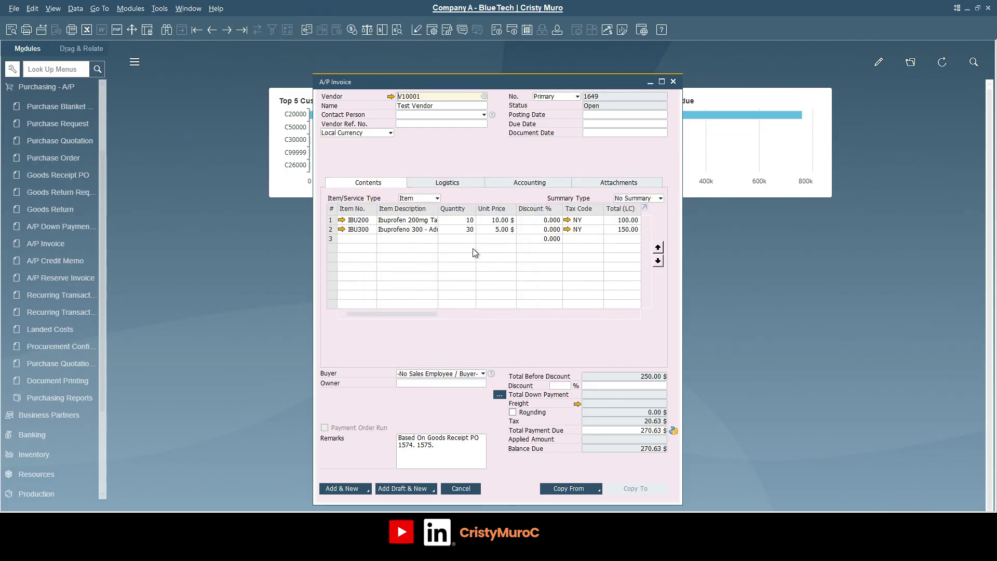
- Set the invoice's posting date to 02/27/2026 and add the A/P invoice with Add & View, confirming the posting
{"action": "left_click", "coordinate": [606, 115]}
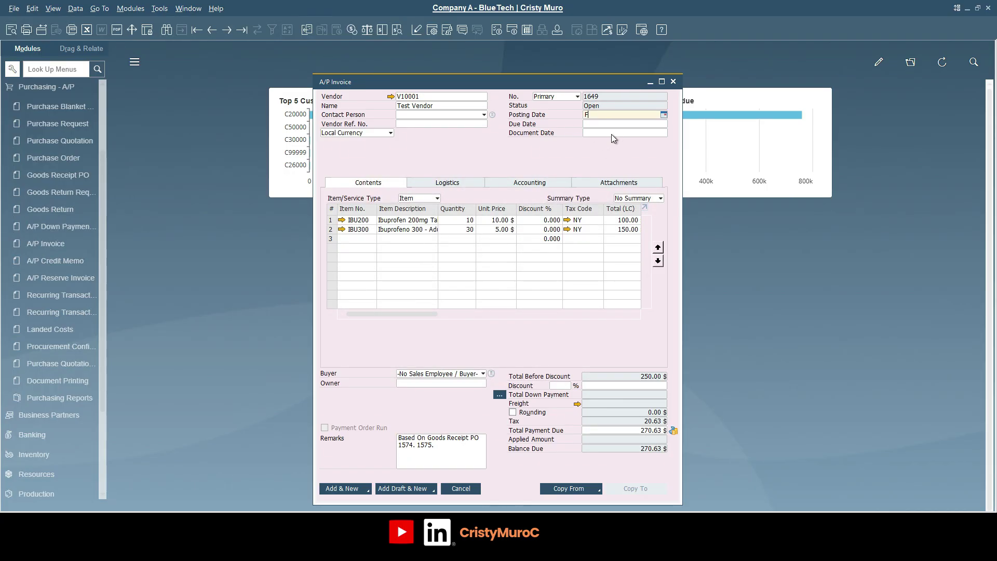
{"action": "key", "text": "Tab"}
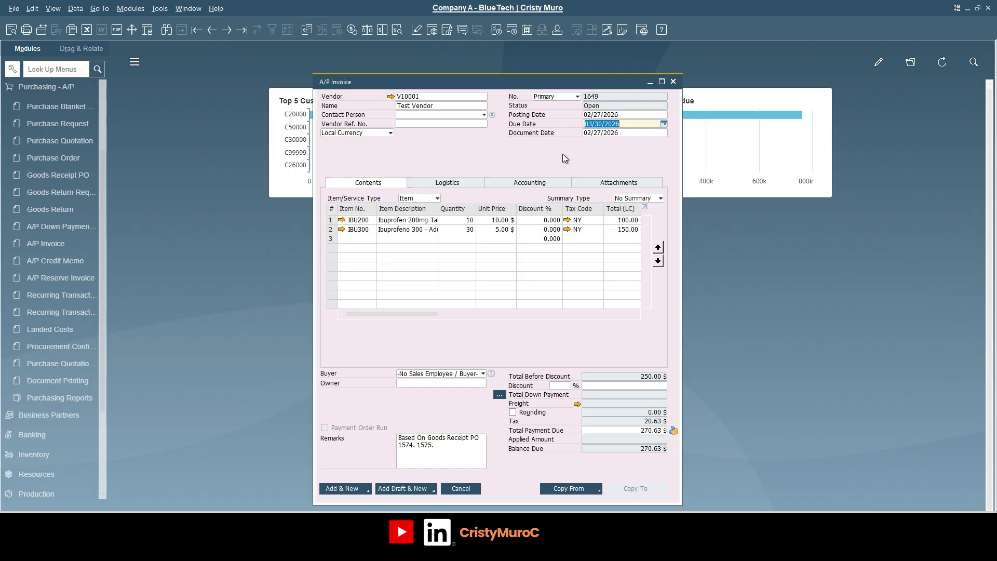
{"action": "left_click", "coordinate": [369, 488]}
{"action": "left_click", "coordinate": [338, 469]}
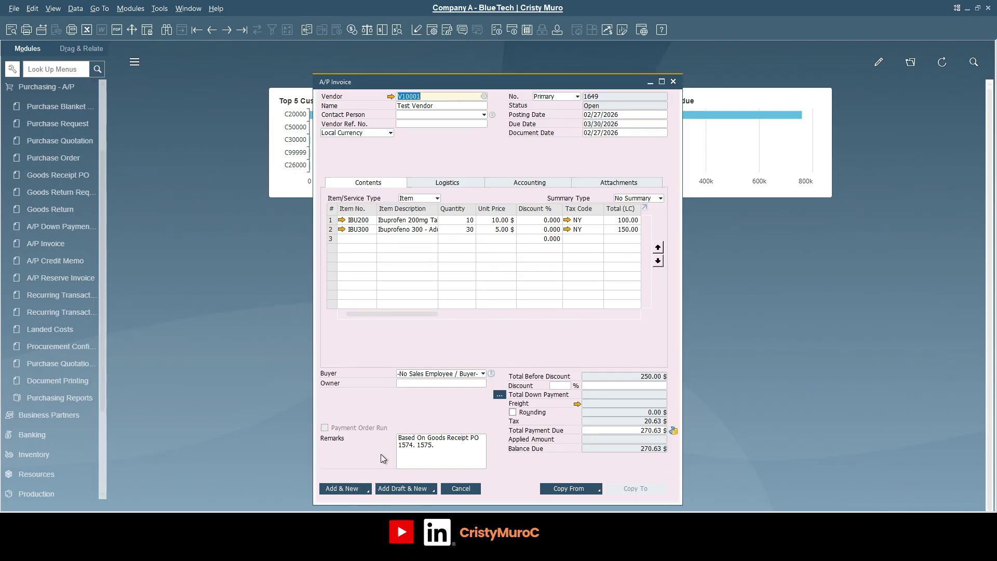
{"action": "left_click", "coordinate": [373, 286]}
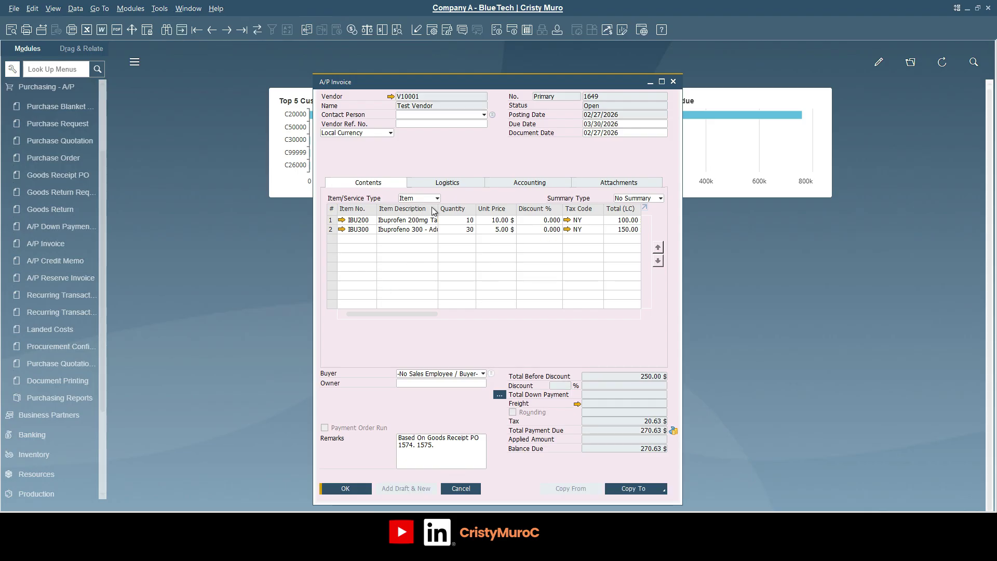
- Open the relationship map of the A/P invoice to examine its document chain, then close the invoice
{"action": "right_click", "coordinate": [471, 151]}
{"action": "left_click", "coordinate": [532, 324]}
{"action": "left_click", "coordinate": [673, 81]}
- Start an outgoing payment for Test Vendor, widen its window and select the 270.63 $ invoice for payment
{"action": "left_click", "coordinate": [31, 87]}
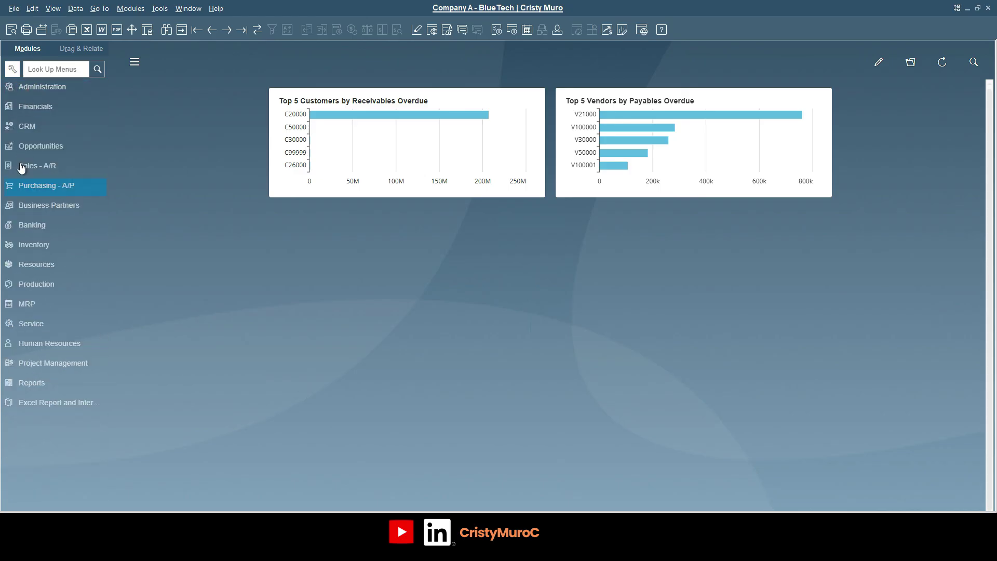
{"action": "left_click", "coordinate": [48, 227]}
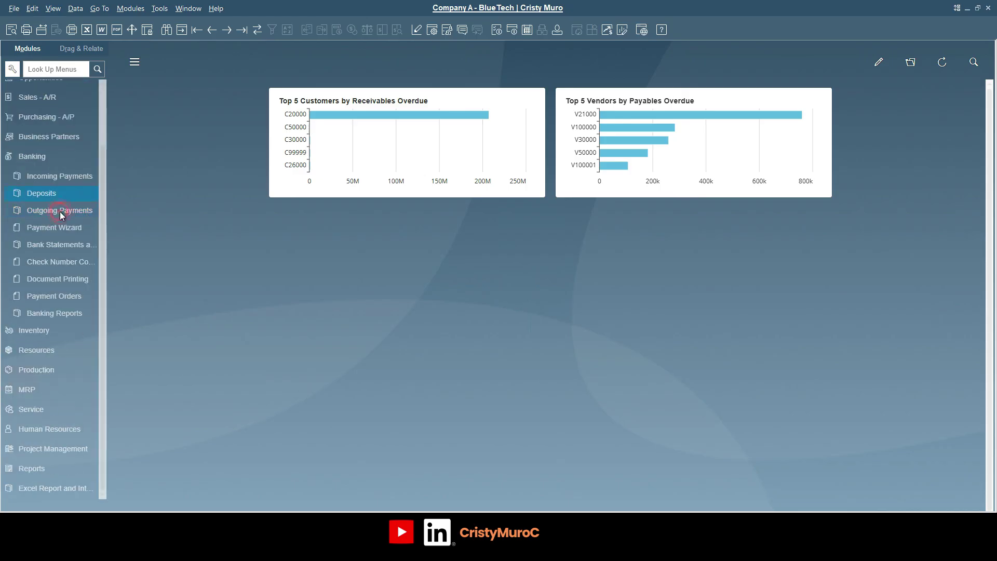
{"action": "left_click", "coordinate": [60, 211]}
{"action": "left_click", "coordinate": [70, 229]}
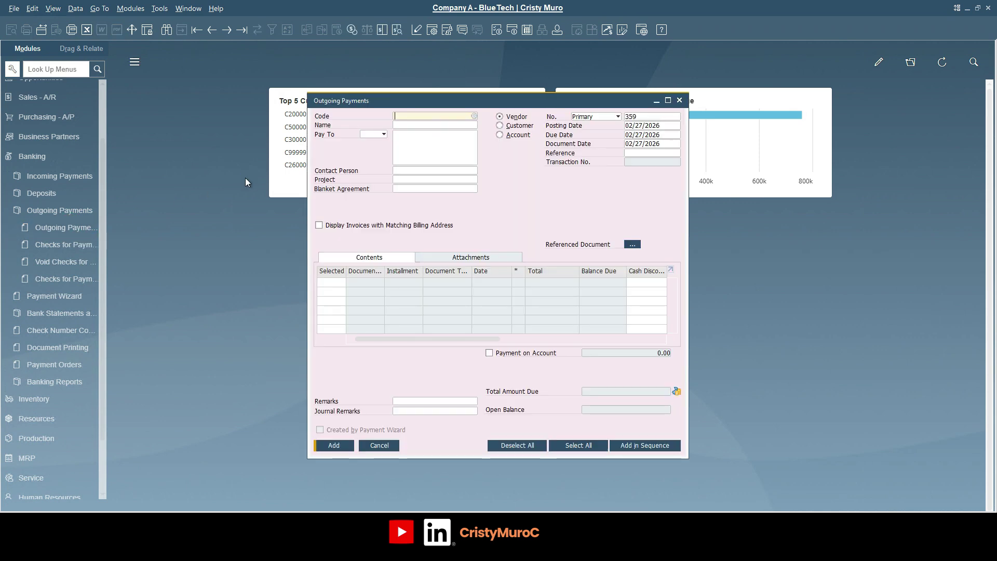
{"action": "type", "text": "V10001"}
{"action": "key", "text": "Tab"}
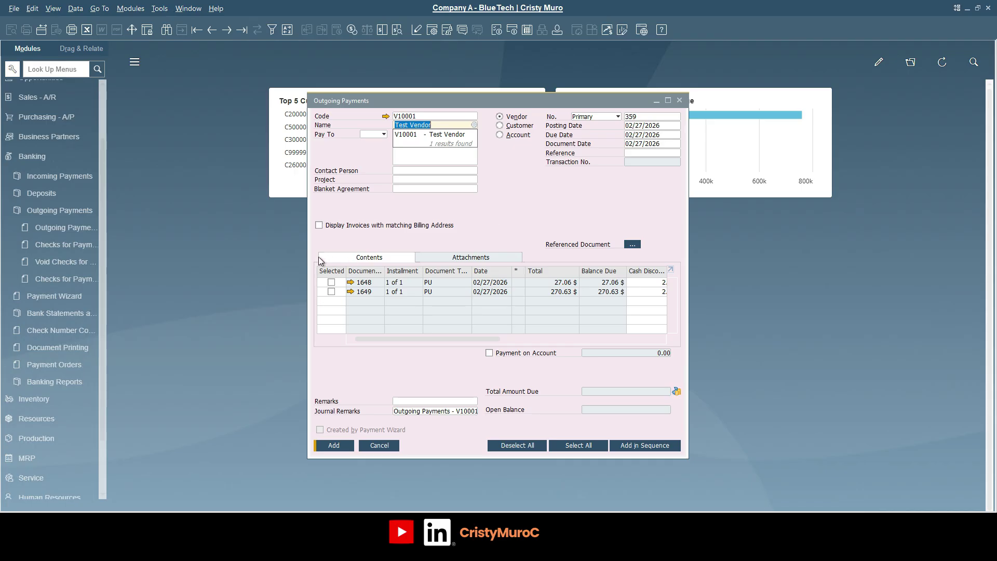
{"action": "left_click_drag", "start_coordinate": [308, 258], "coordinate": [177, 259]}
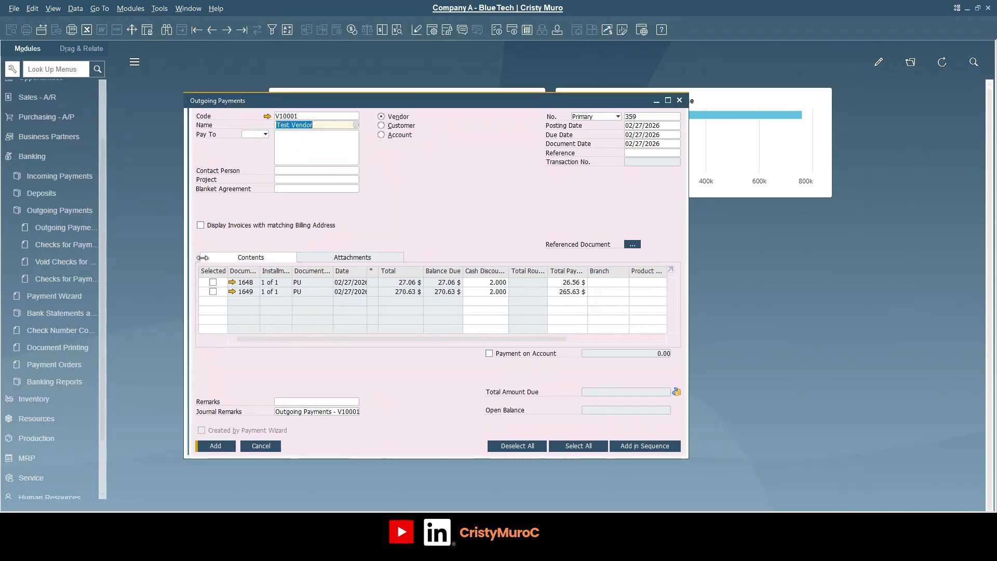
{"action": "left_click", "coordinate": [207, 291]}
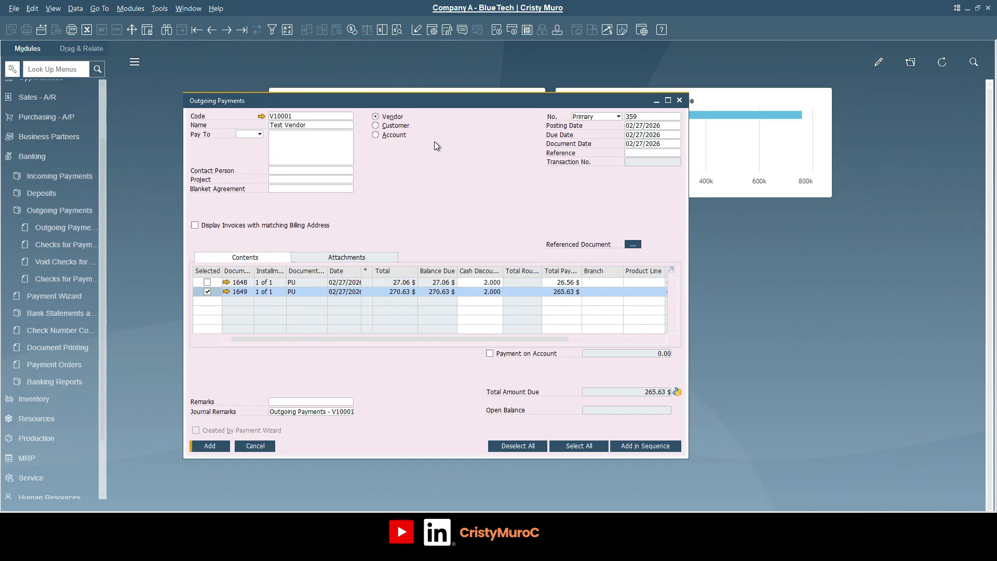
- Set the payment means to cash from the Cash on Hand account for the full balance due, and add the outgoing payment
{"action": "left_click", "coordinate": [352, 30]}
{"action": "left_click", "coordinate": [550, 180]}
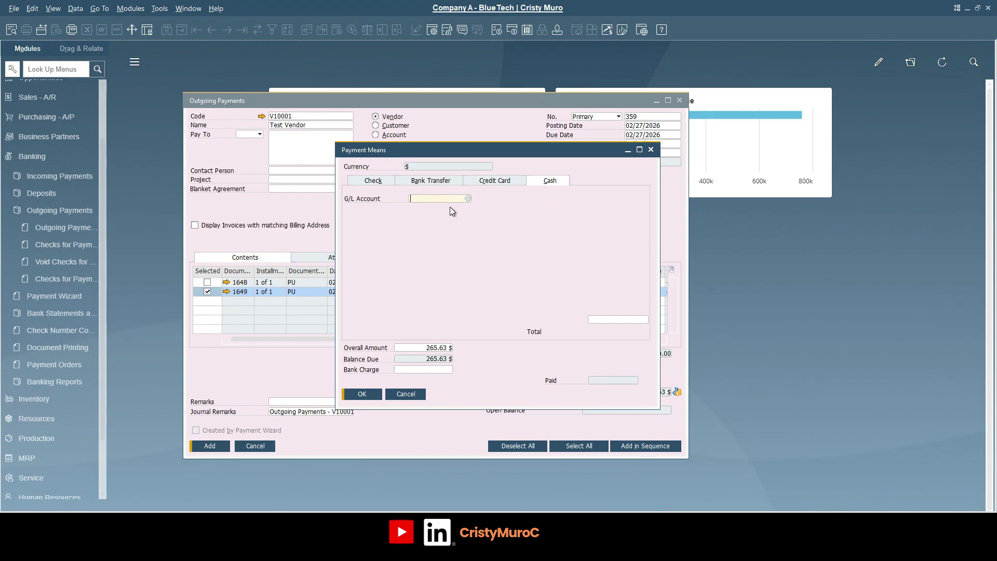
{"action": "left_click", "coordinate": [467, 199]}
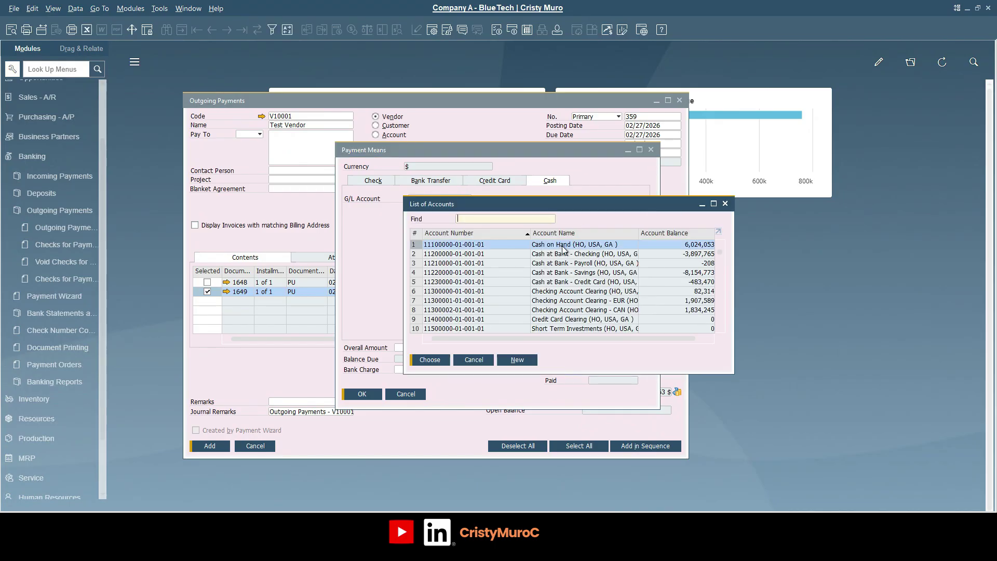
{"action": "double_click", "coordinate": [537, 249]}
{"action": "left_click", "coordinate": [609, 320]}
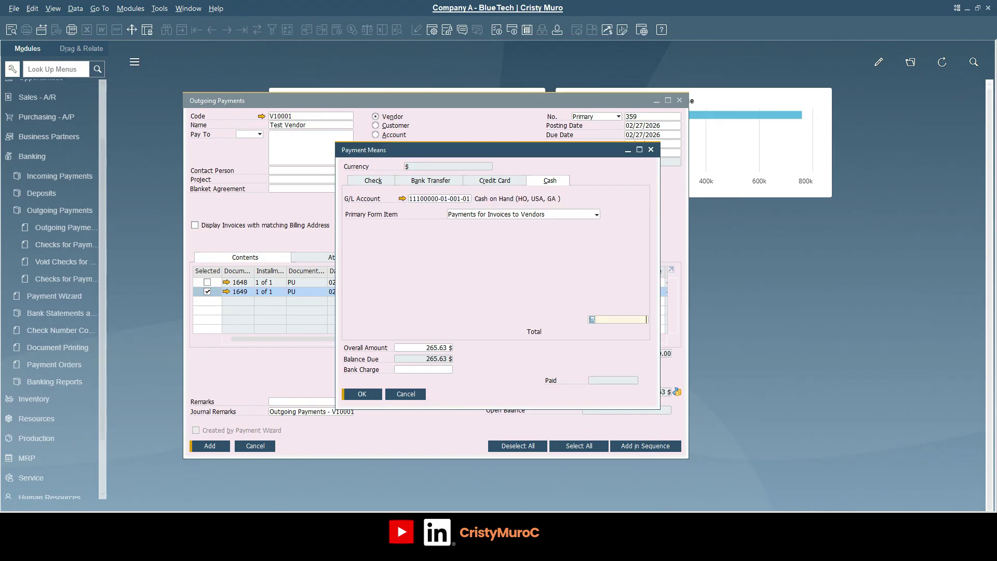
{"action": "left_click", "coordinate": [377, 394]}
{"action": "left_click", "coordinate": [212, 446]}
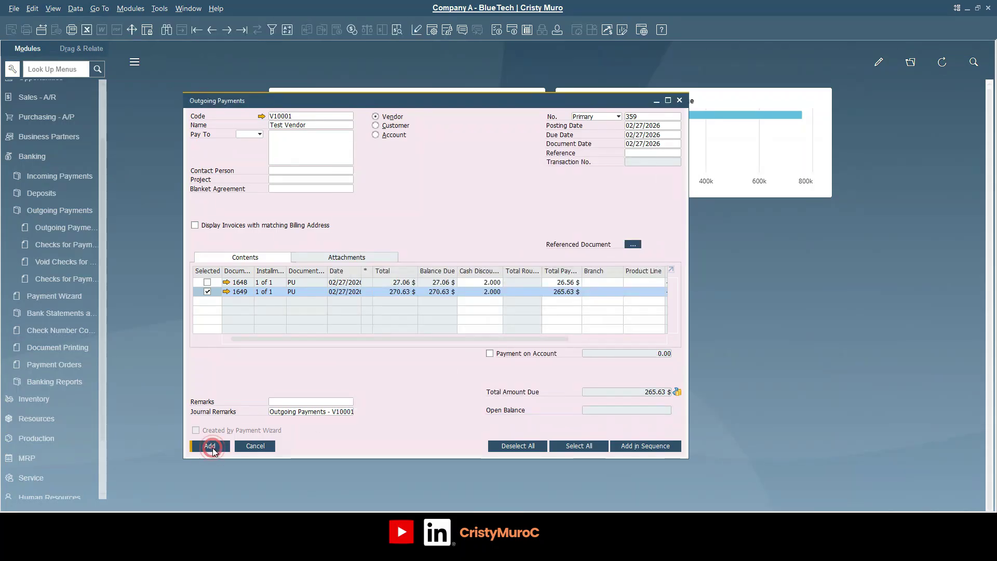
{"action": "left_click", "coordinate": [381, 288]}
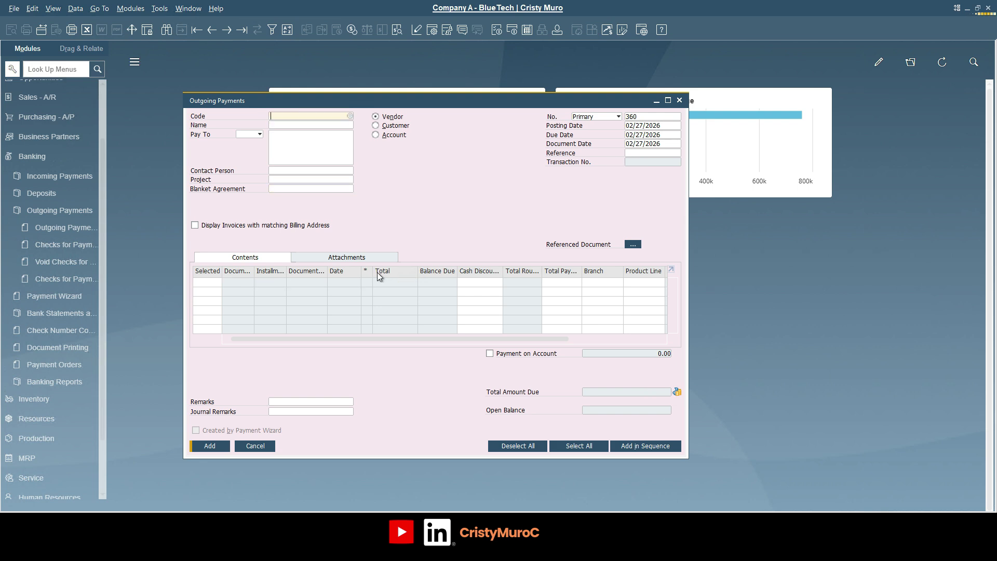
- Display the most recently added outgoing payment and open its relationship map
{"action": "left_click", "coordinate": [212, 30]}
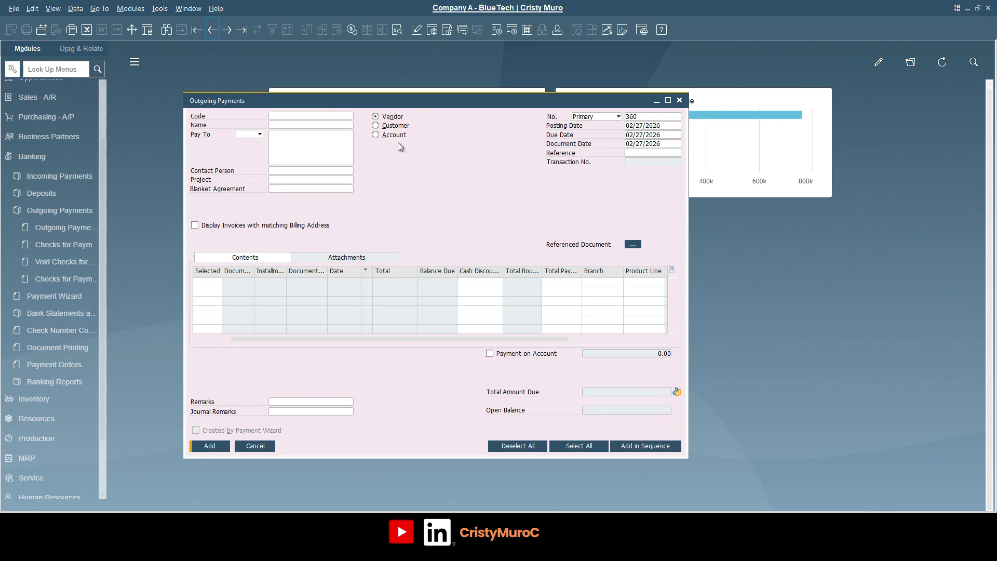
{"action": "right_click", "coordinate": [403, 190]}
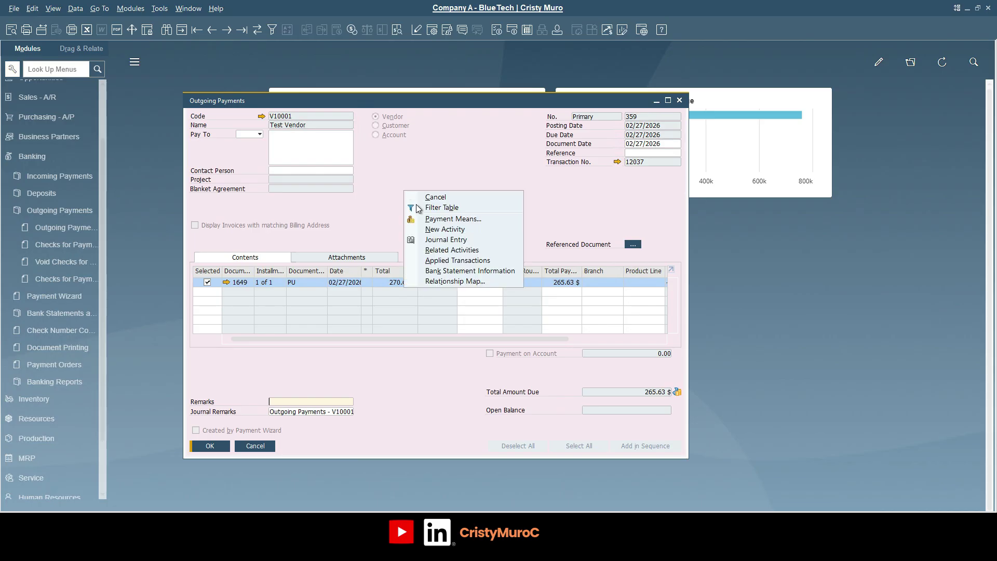
{"action": "left_click", "coordinate": [449, 281]}
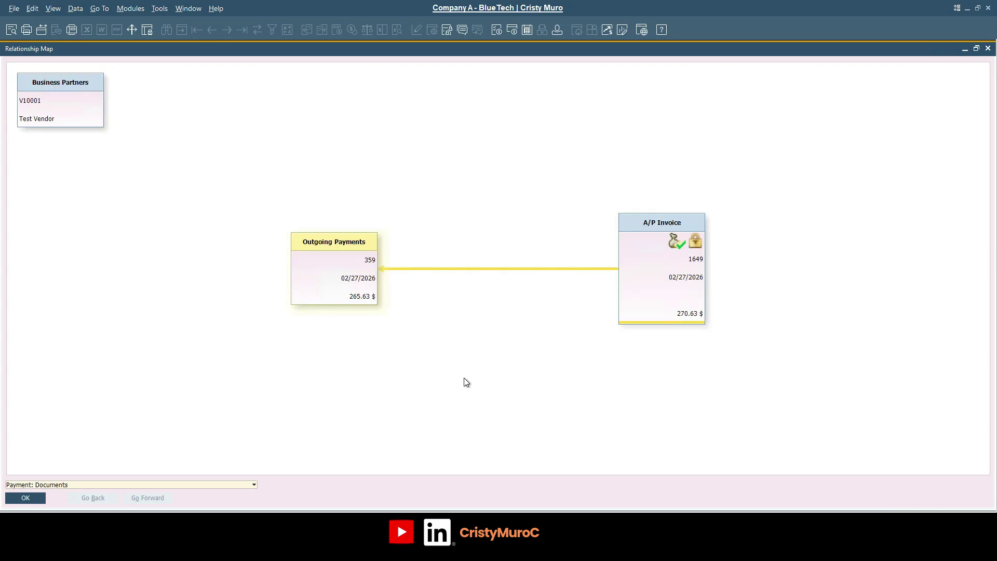
- Open the linked A/P invoice from the map and examine its relationship map for the full document chain and each document's status
{"action": "double_click", "coordinate": [646, 274]}
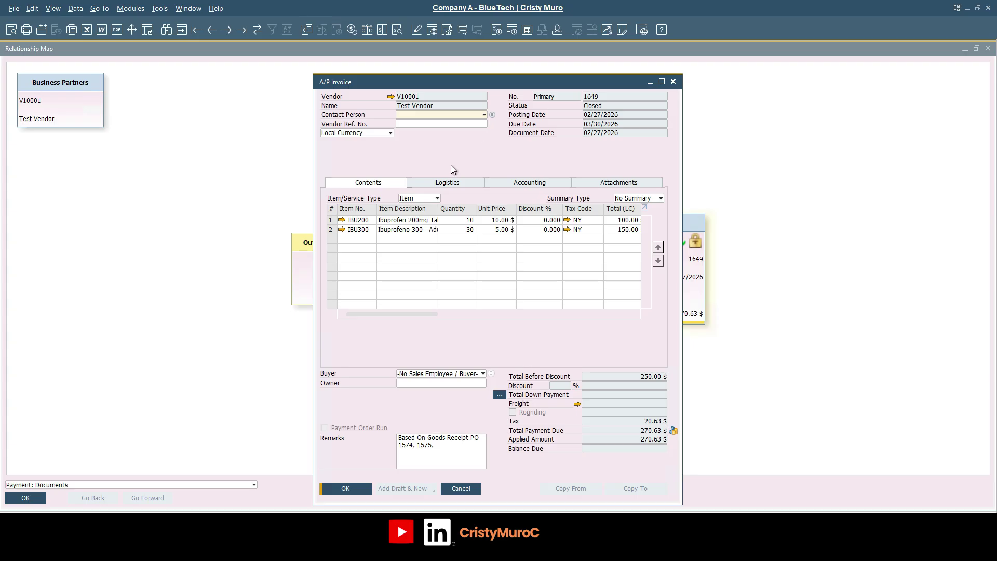
{"action": "right_click", "coordinate": [448, 161]}
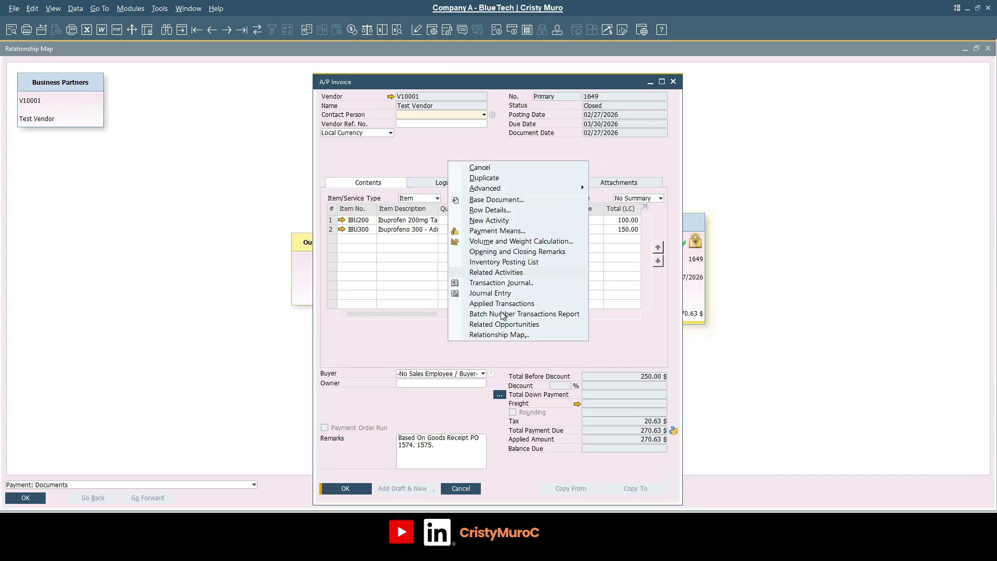
{"action": "left_click", "coordinate": [503, 335]}
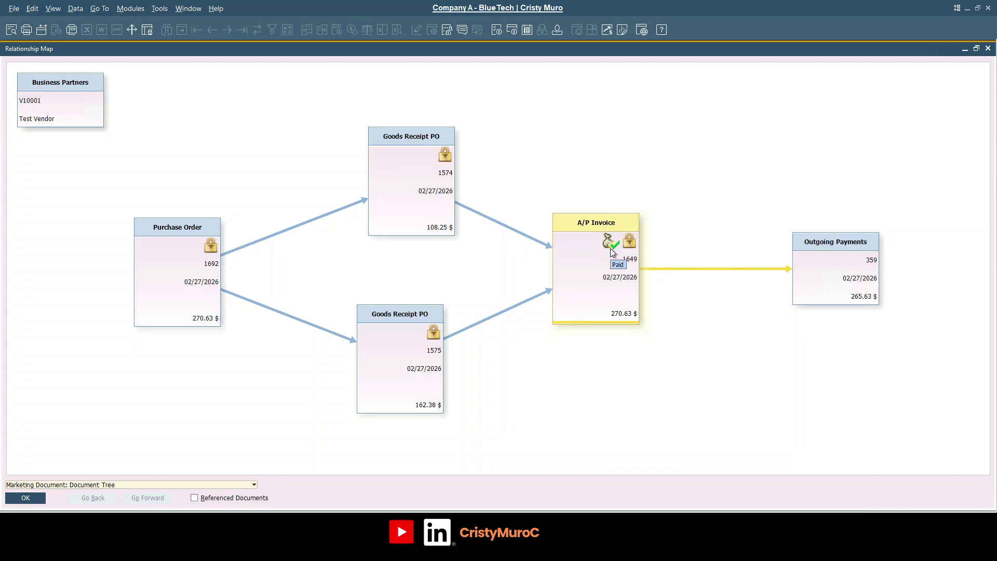
{"action": "mouse_move", "coordinate": [631, 251]}
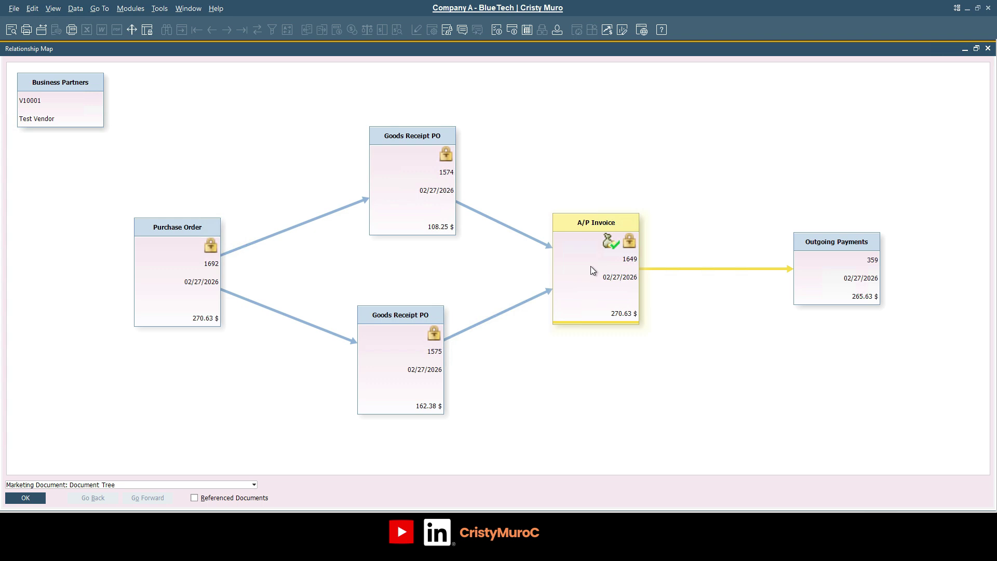
{"action": "left_click", "coordinate": [712, 315]}
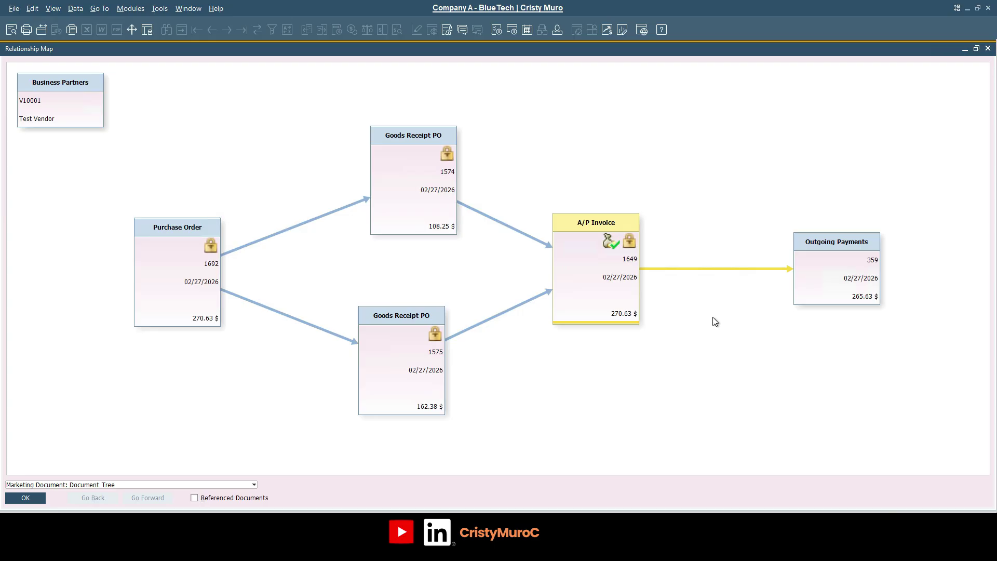
- Open the A/P invoice from the document tree to review it, then minimize all invoice, relationship map and outgoing payment windows
{"action": "double_click", "coordinate": [575, 261]}
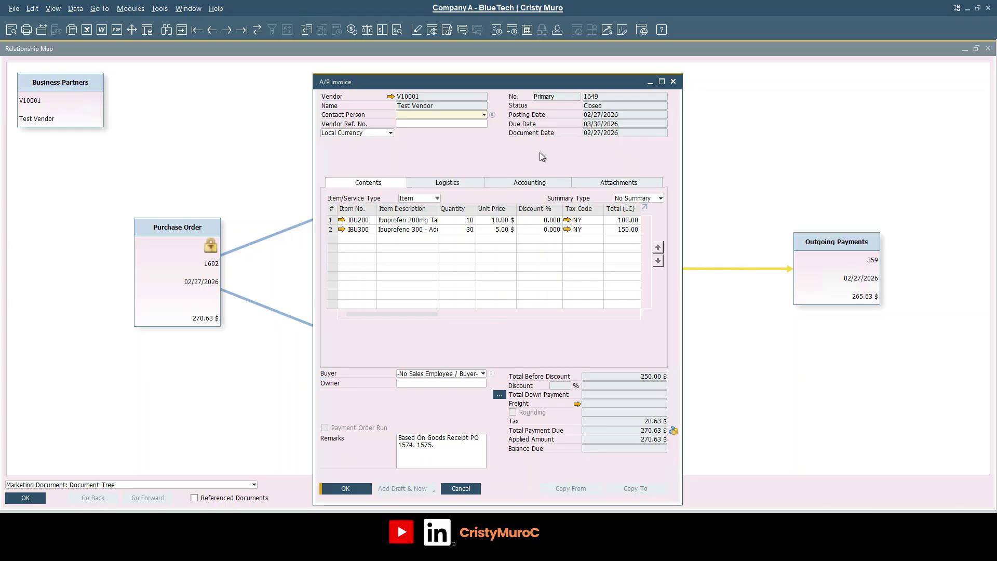
{"action": "left_click_drag", "start_coordinate": [535, 82], "coordinate": [528, 56]}
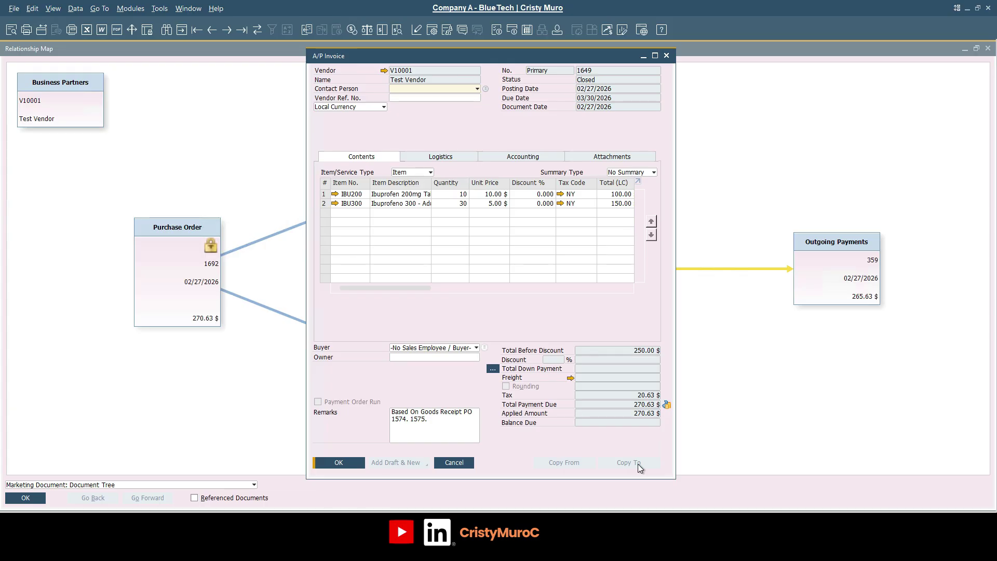
{"action": "left_click", "coordinate": [644, 56]}
{"action": "left_click", "coordinate": [963, 50]}
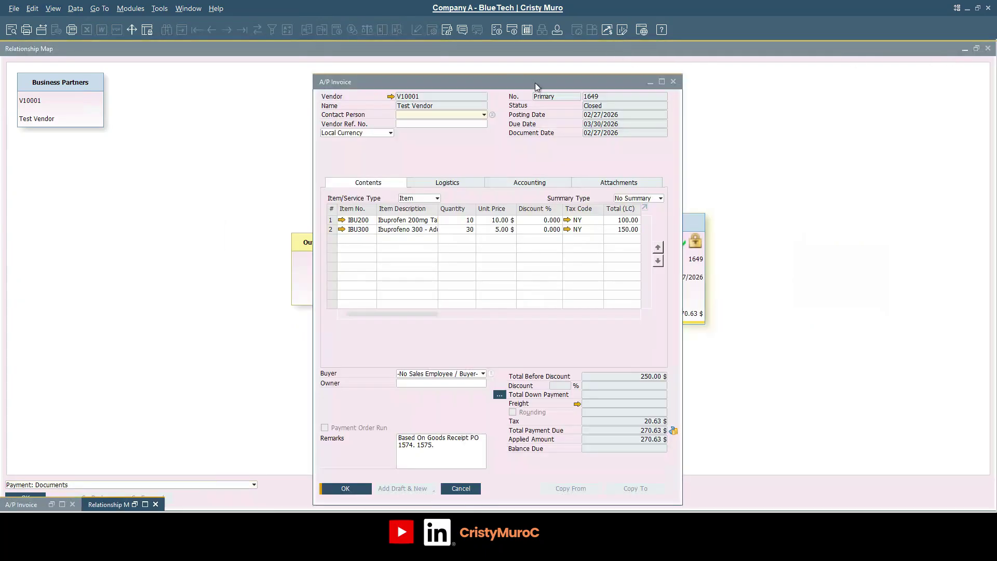
{"action": "left_click", "coordinate": [649, 82]}
{"action": "left_click", "coordinate": [964, 49]}
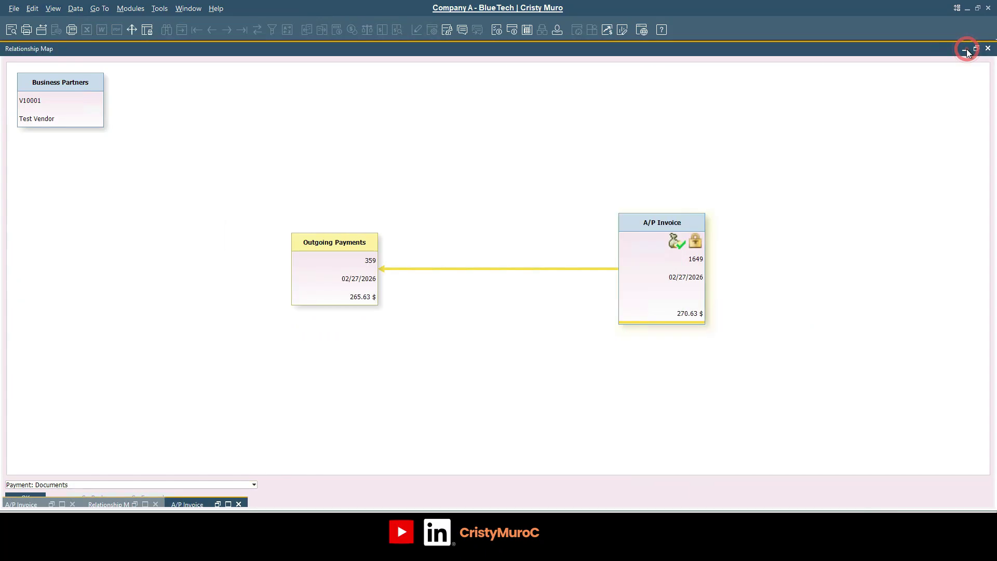
{"action": "left_click", "coordinate": [657, 100]}
- Start a new A/P credit memo for Test Vendor
{"action": "left_click", "coordinate": [29, 160]}
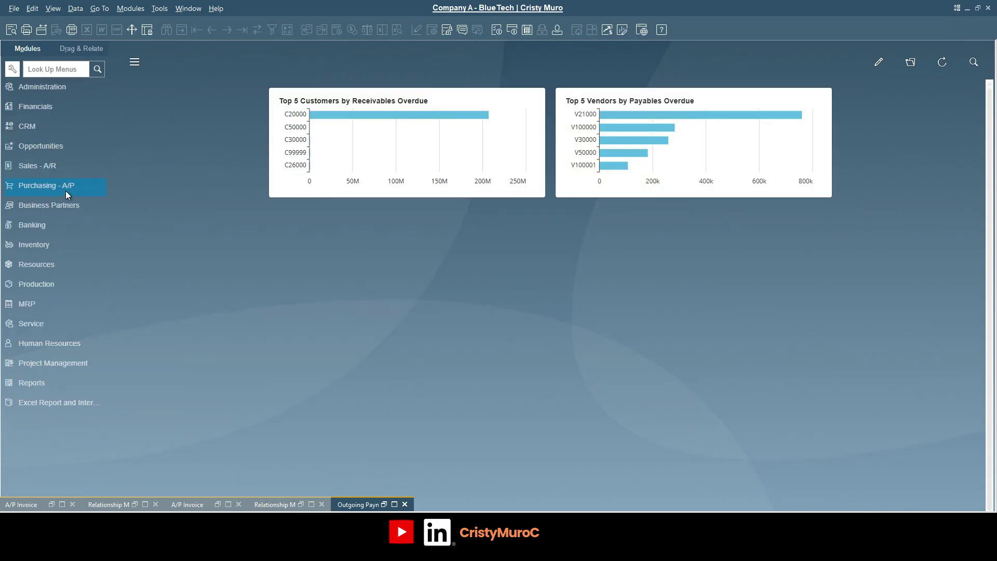
{"action": "left_click", "coordinate": [65, 191]}
{"action": "left_click", "coordinate": [58, 261]}
{"action": "type", "text": "V1001"}
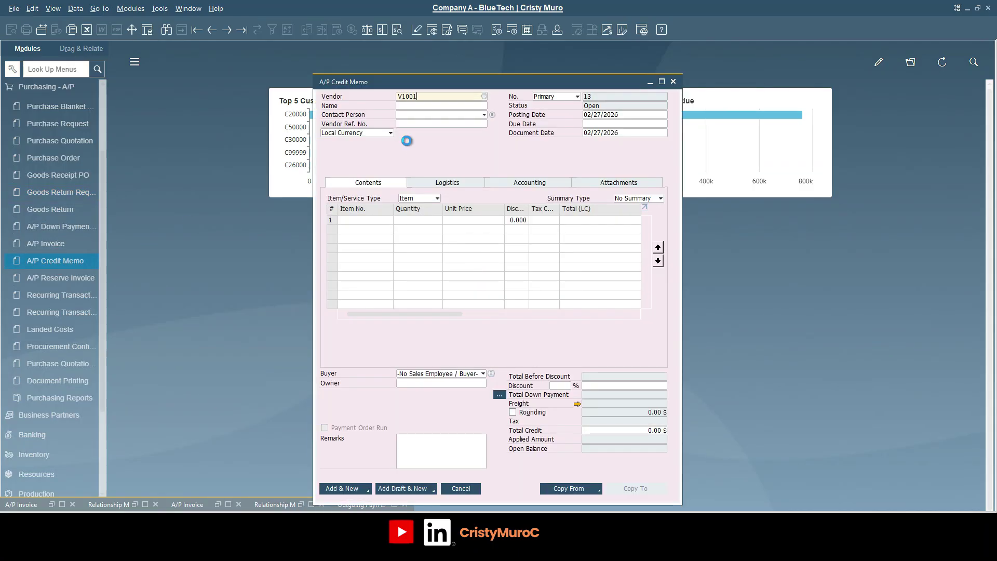
{"action": "key", "text": "Tab"}
{"action": "key", "text": "Escape"}
{"action": "type", "text": "V10001"}
{"action": "key", "text": "Tab"}
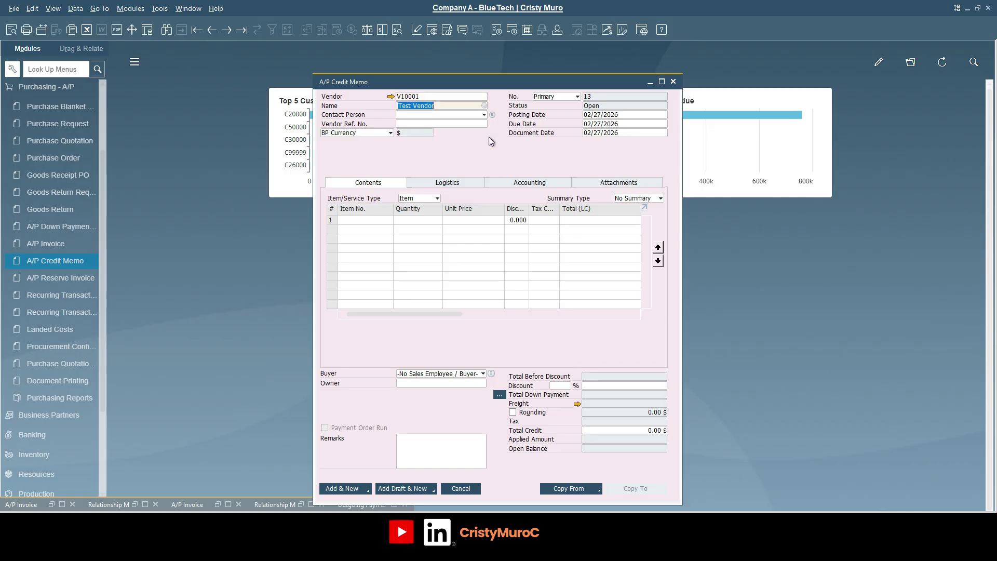
- Set the credit memo to Service type and enter a first row described as Credit with the Other Administrative G/L account
{"action": "left_click", "coordinate": [436, 198]}
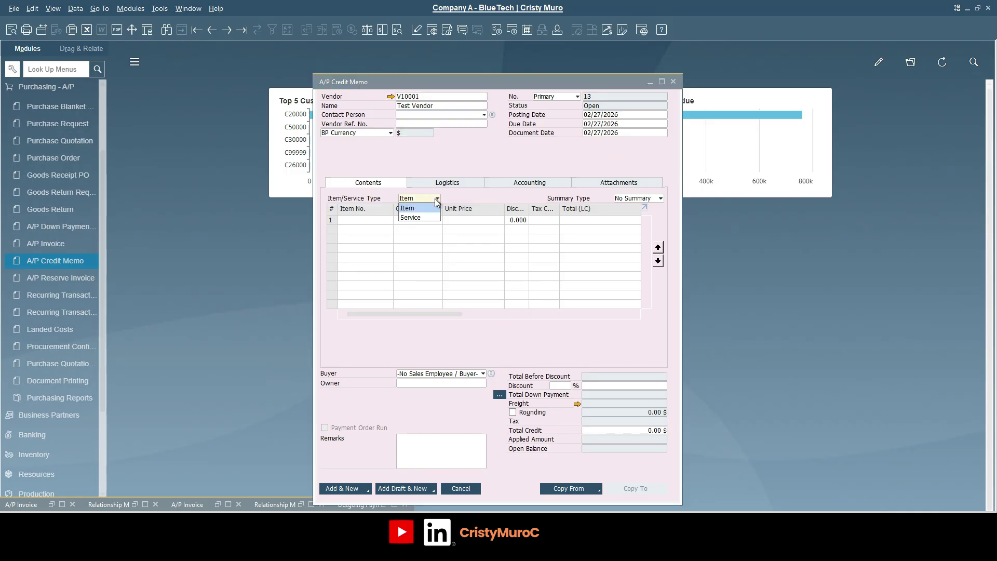
{"action": "left_click", "coordinate": [410, 217]}
{"action": "left_click", "coordinate": [390, 219]}
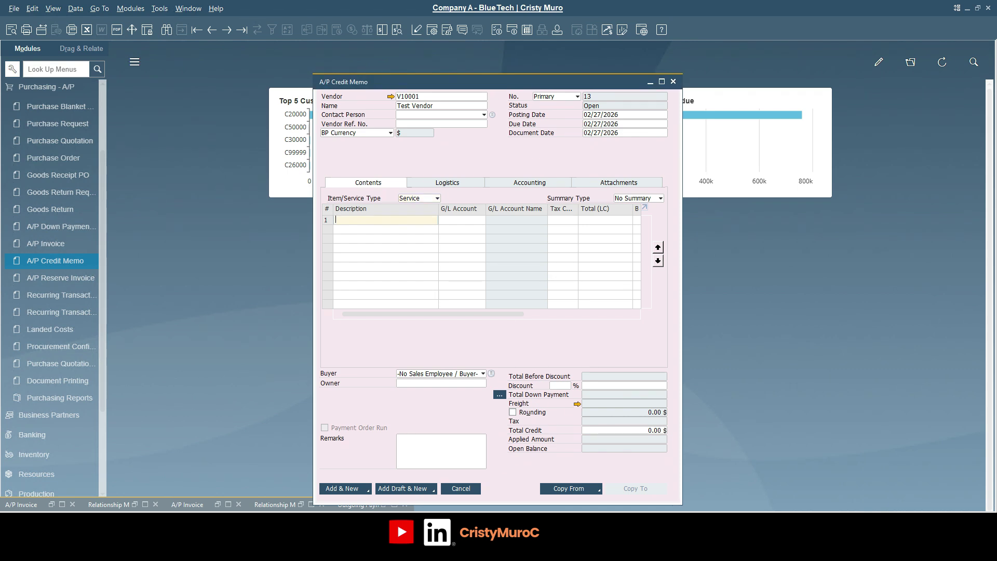
{"action": "type", "text": "Credit"}
{"action": "key", "text": "Tab"}
{"action": "type", "text": "6"}
{"action": "key", "text": "Tab"}
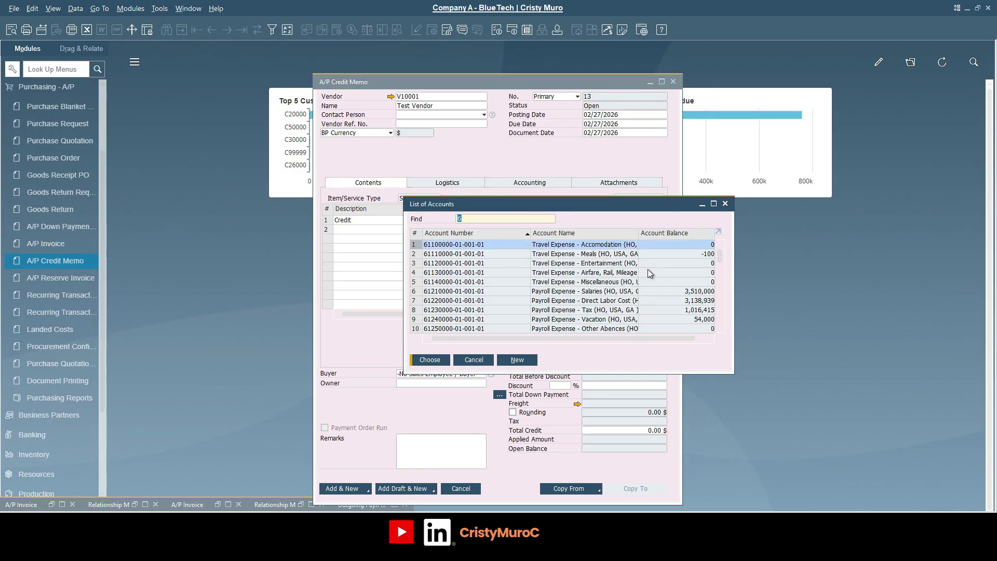
{"action": "scroll", "coordinate": [654, 270], "scroll_direction": "down", "scroll_amount": 5}
{"action": "left_click", "coordinate": [591, 304]}
{"action": "double_click", "coordinate": [591, 303]}
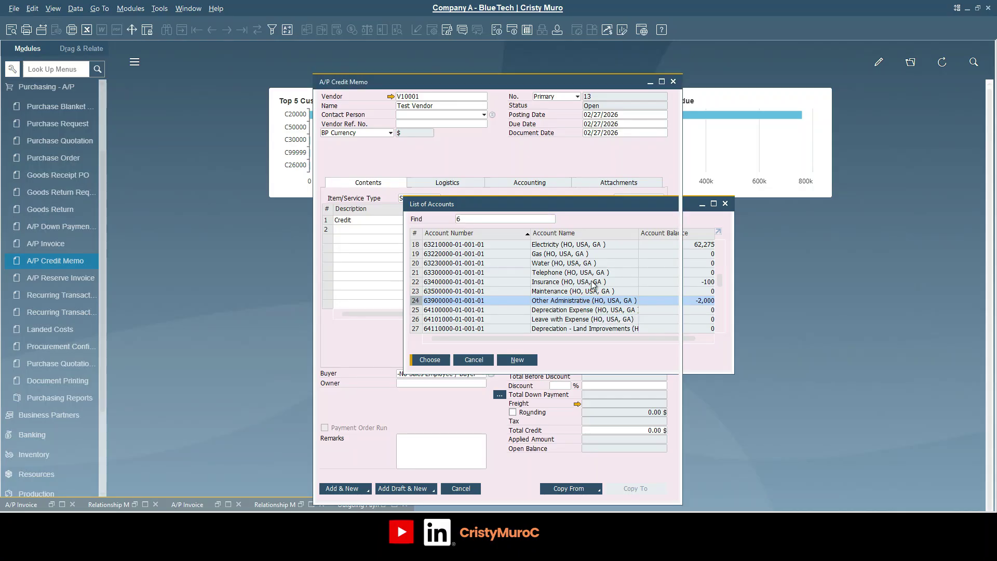
- Set the Credit row's total to 200 $ and add the credit memo with Add & View, confirming the posting
{"action": "left_click", "coordinate": [592, 222]}
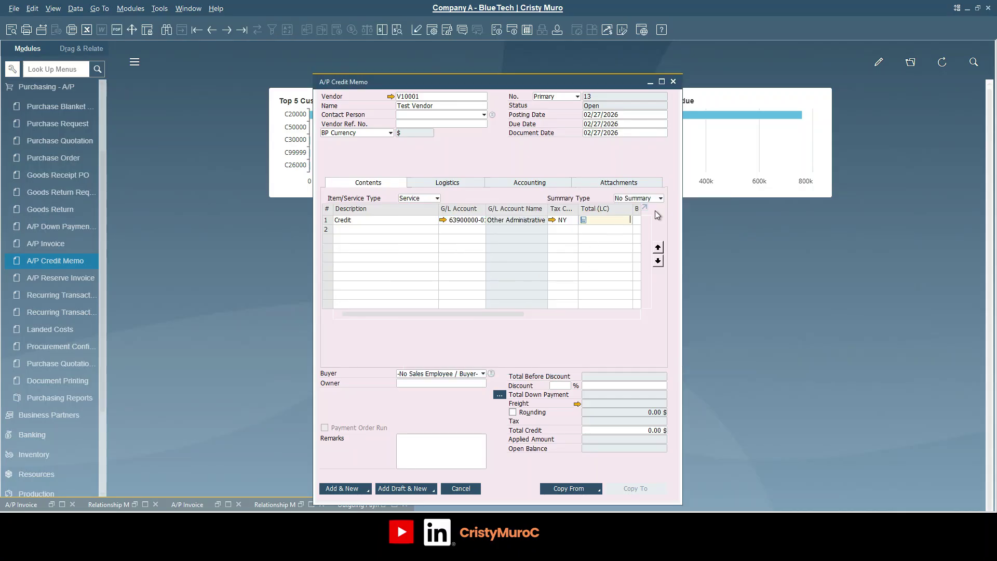
{"action": "type", "text": "200"}
{"action": "key", "text": "Tab"}
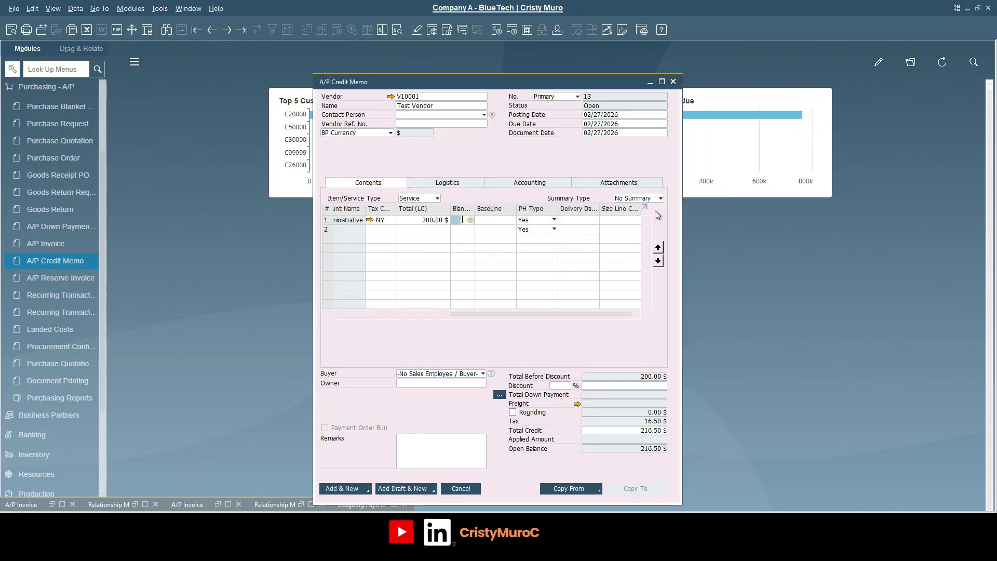
{"action": "left_click", "coordinate": [370, 488]}
{"action": "left_click", "coordinate": [357, 470]}
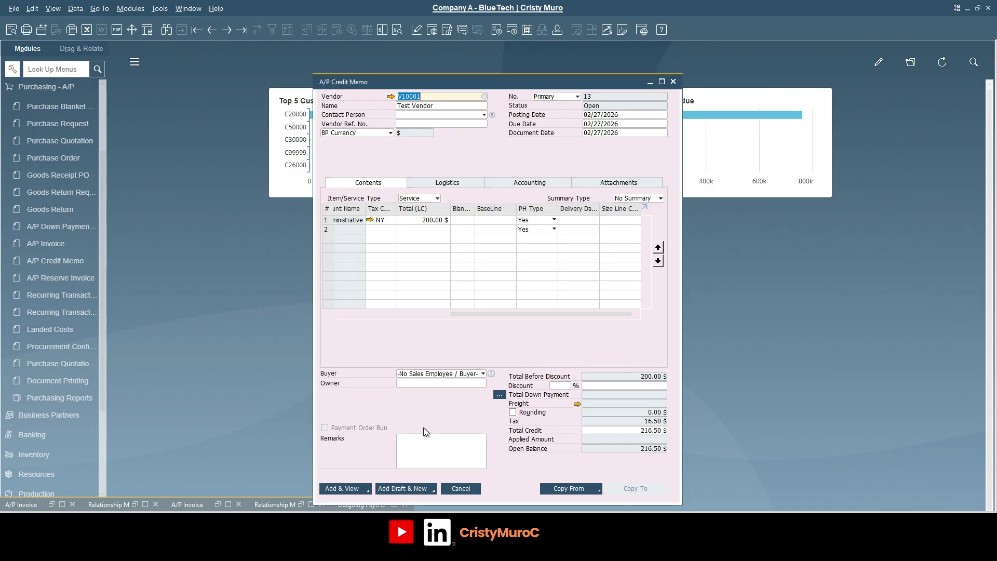
{"action": "left_click", "coordinate": [376, 283]}
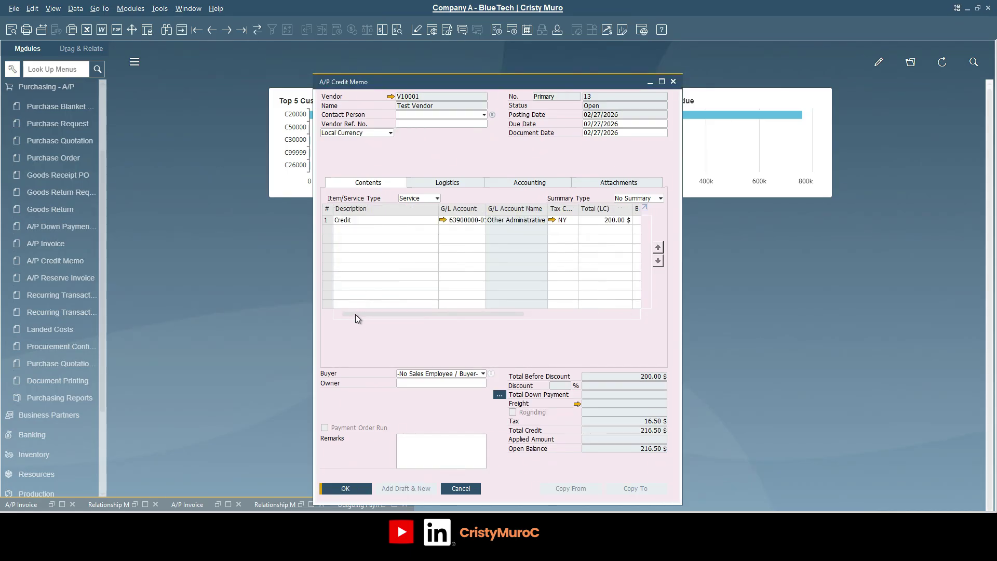
- Open the reference information from the credit memo's accounting details and set the first row's transaction type to A/P Invoice
{"action": "left_click", "coordinate": [452, 150]}
{"action": "left_click", "coordinate": [537, 186]}
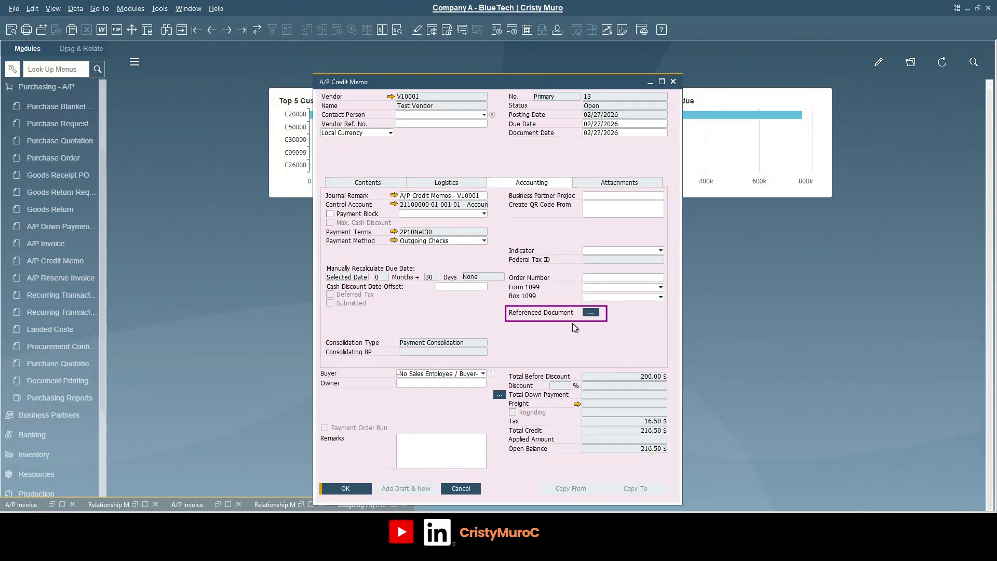
{"action": "left_click", "coordinate": [591, 313]}
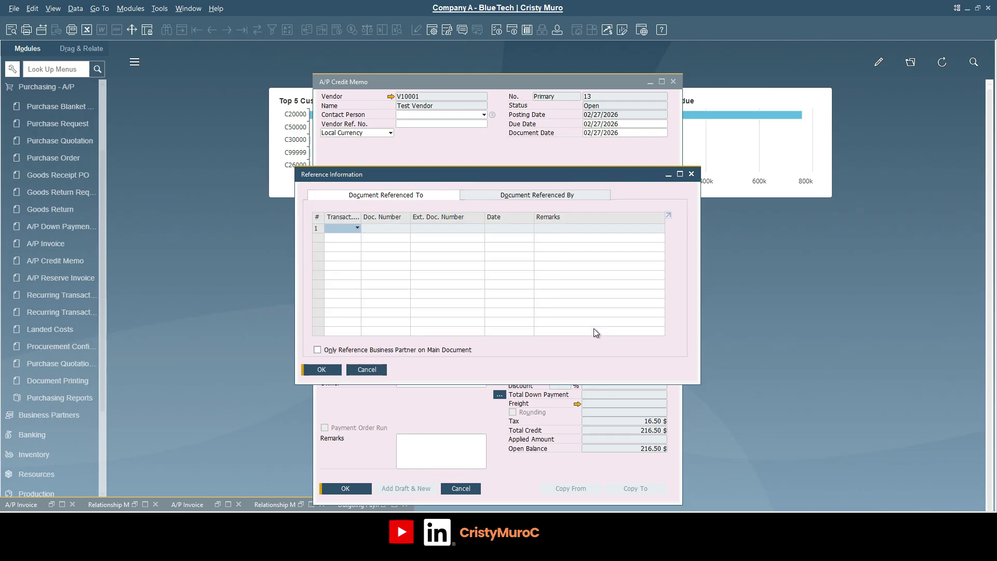
{"action": "left_click", "coordinate": [351, 233]}
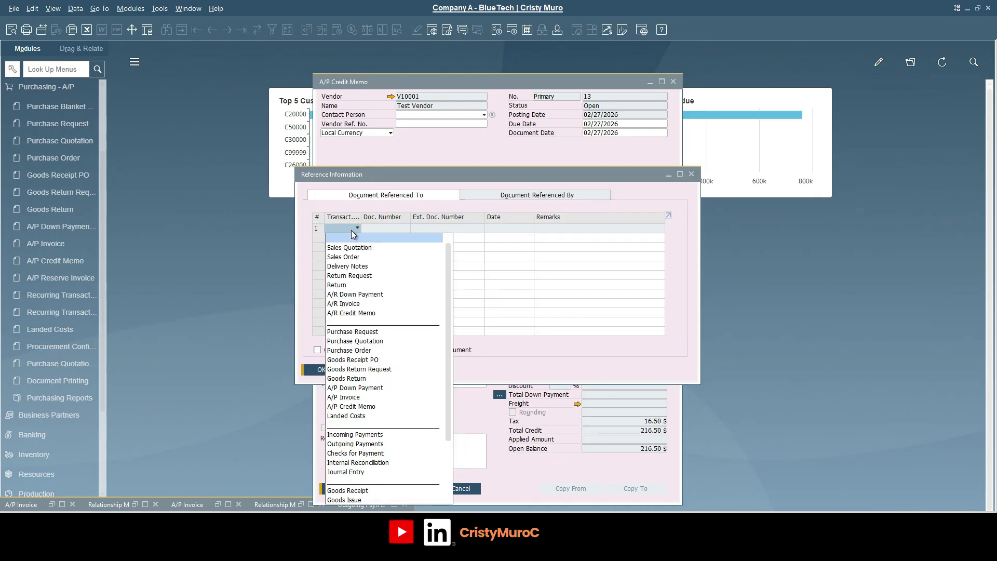
{"action": "left_click", "coordinate": [343, 396]}
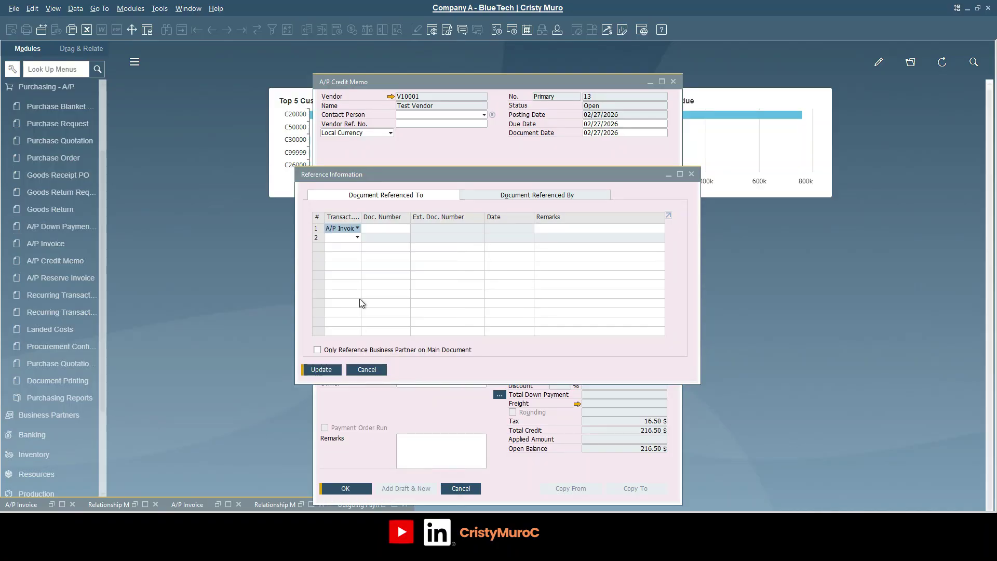
- Choose Test Vendor's A/P invoice 1649 as the referenced document, leave the remarks empty and update the reference information
{"action": "left_click", "coordinate": [393, 230]}
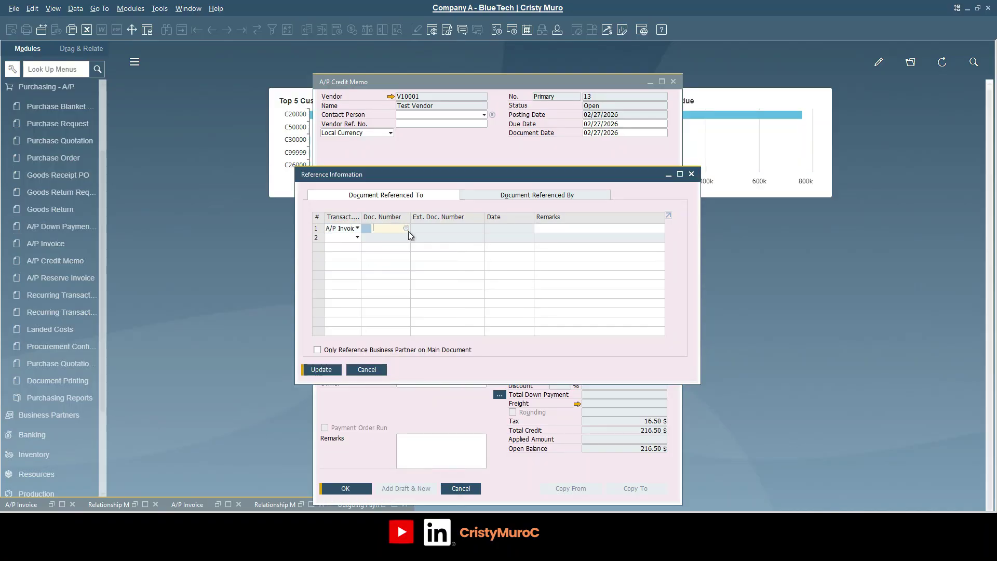
{"action": "left_click", "coordinate": [406, 229]}
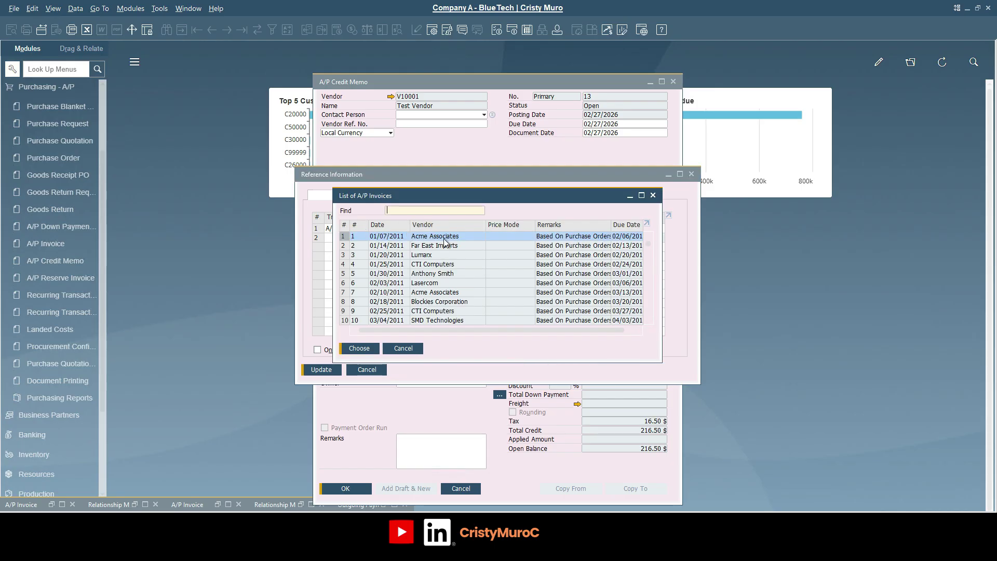
{"action": "key", "text": "Escape"}
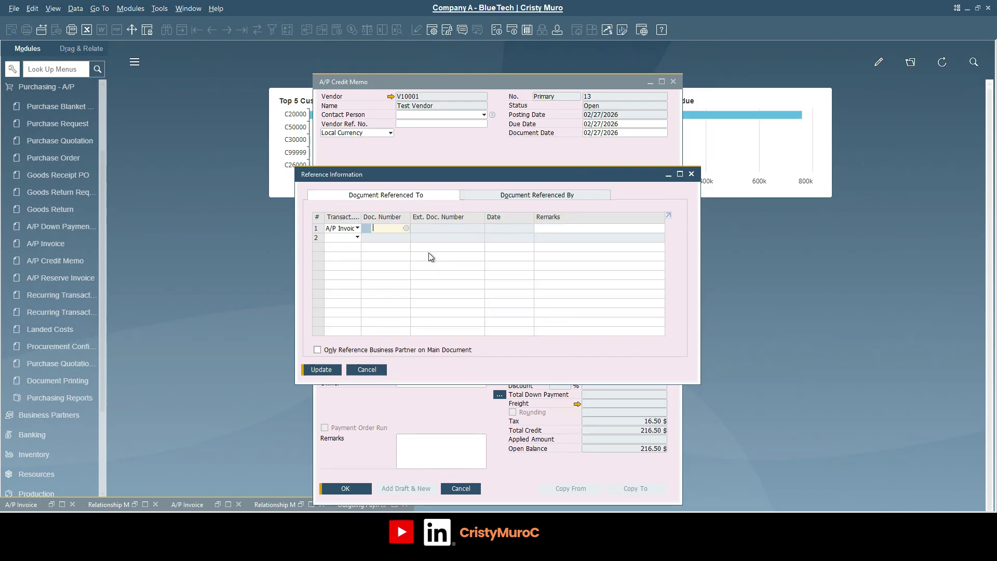
{"action": "left_click", "coordinate": [407, 228]}
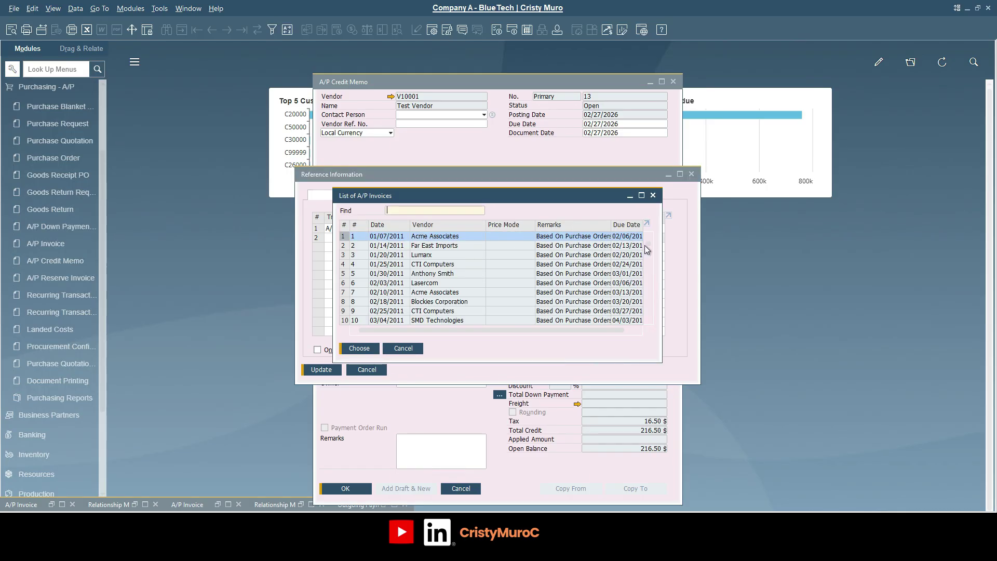
{"action": "left_click_drag", "start_coordinate": [647, 244], "coordinate": [653, 325]}
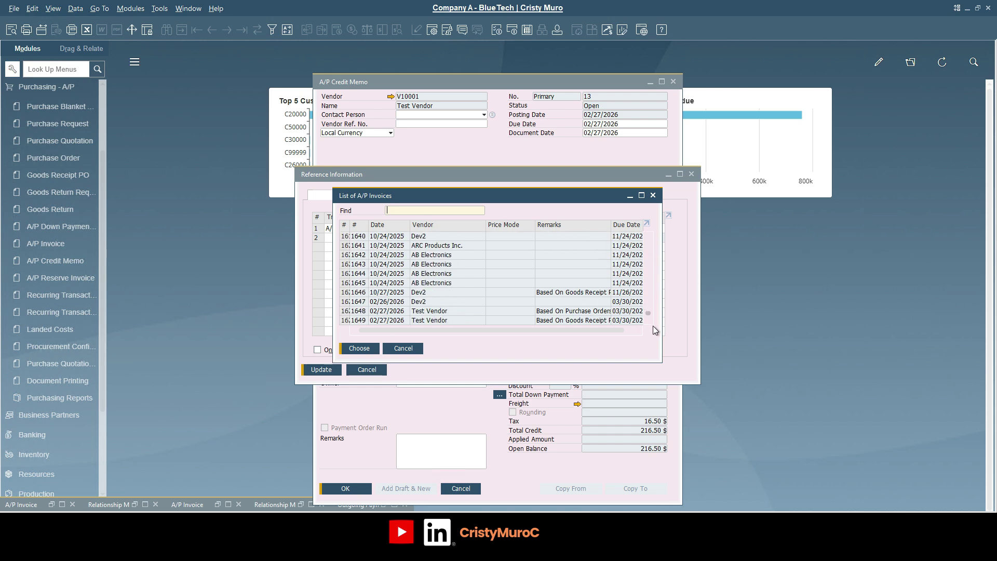
{"action": "left_click", "coordinate": [372, 321]}
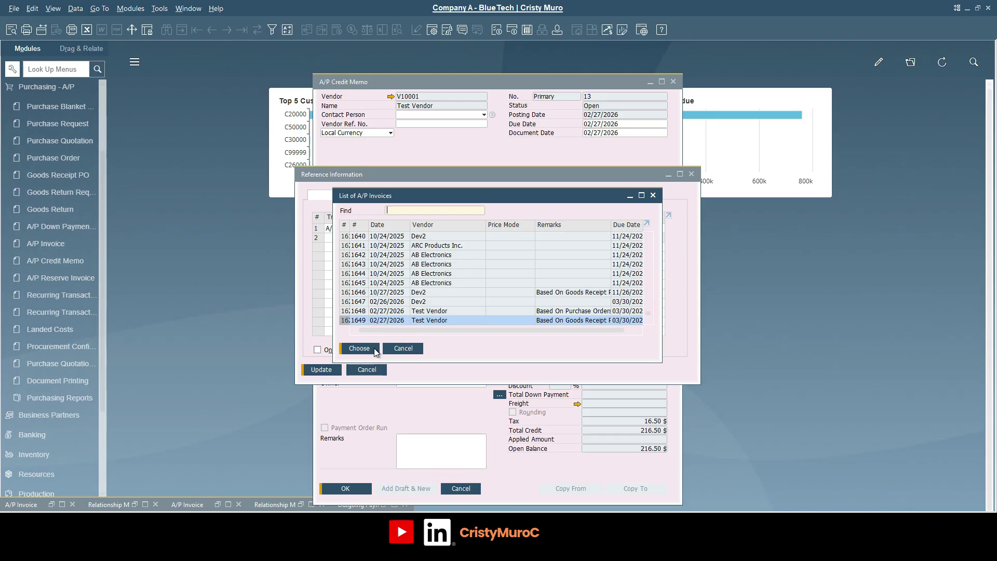
{"action": "left_click", "coordinate": [374, 348]}
{"action": "left_click", "coordinate": [589, 229]}
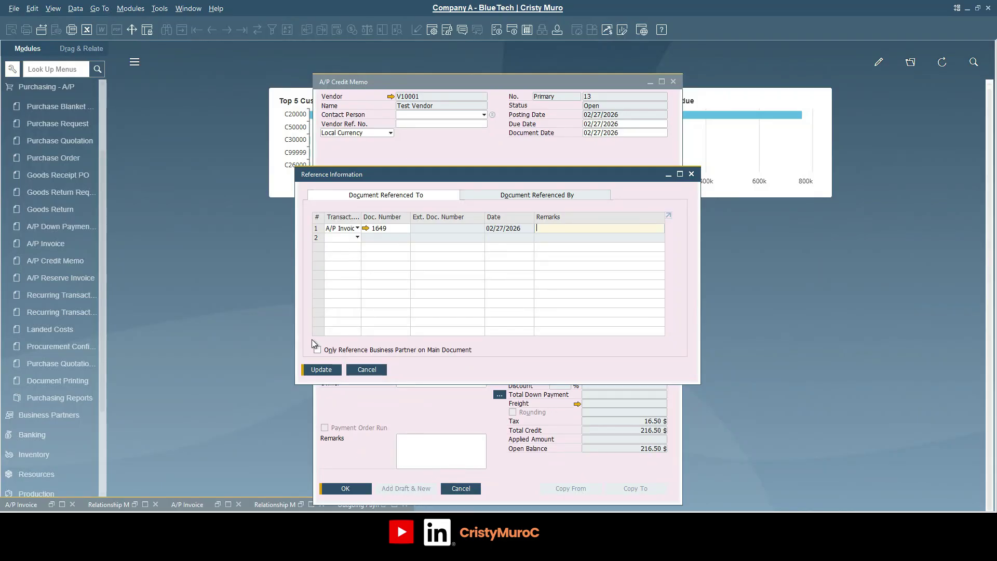
{"action": "left_click", "coordinate": [328, 371]}
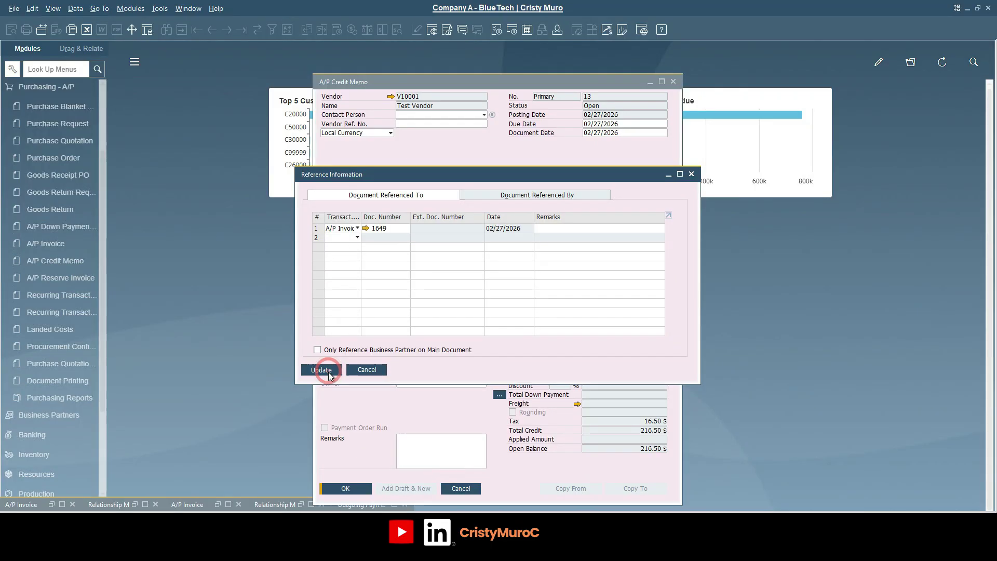
- Save the credit memo's update and display its relationship map with Referenced Documents included
{"action": "left_click", "coordinate": [341, 489]}
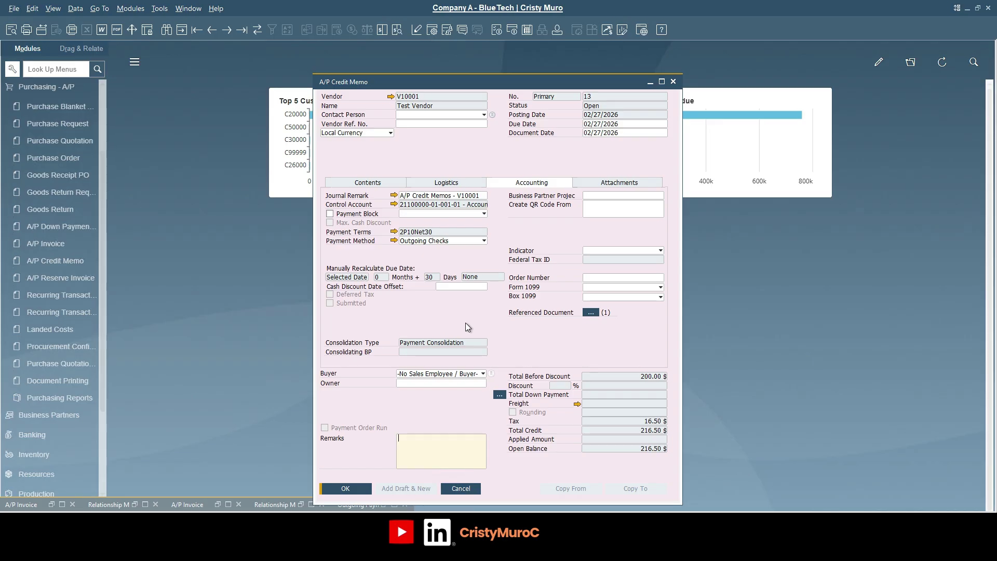
{"action": "right_click", "coordinate": [446, 151]}
{"action": "left_click", "coordinate": [508, 263]}
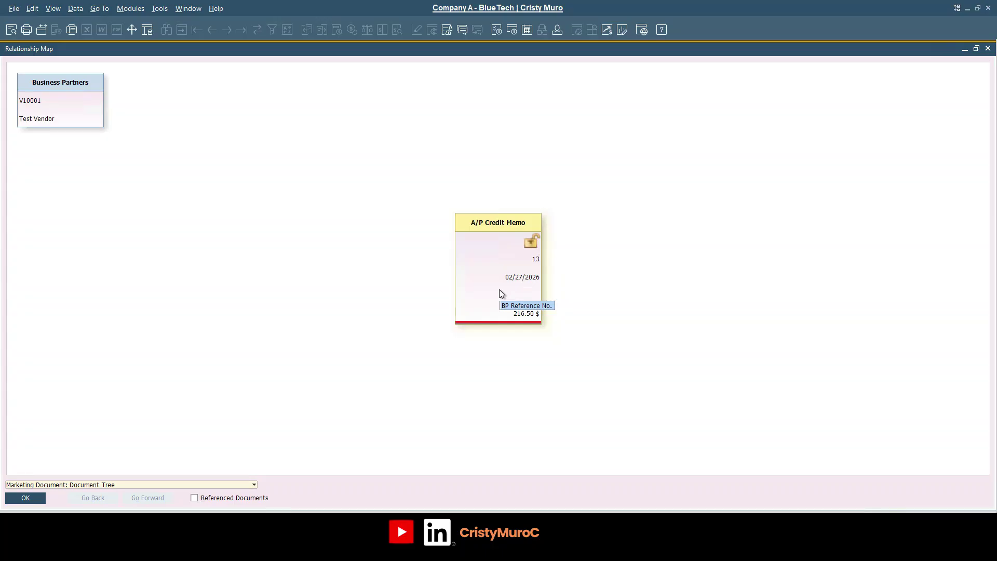
{"action": "left_click", "coordinate": [195, 498]}
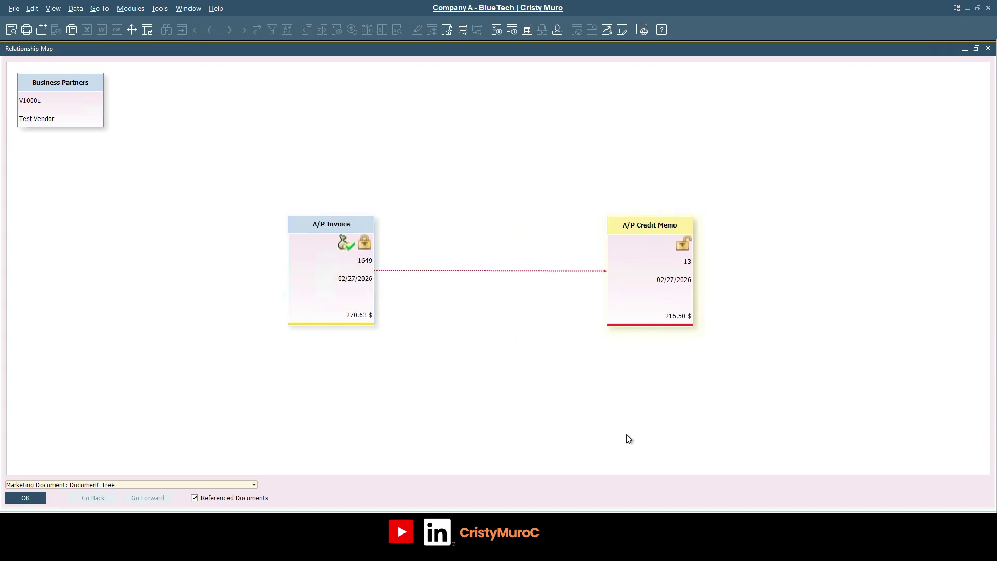
- Open the referenced A/P invoice from the credit memo's map and display the invoice's own relationship map with Referenced Documents enabled
{"action": "double_click", "coordinate": [325, 251]}
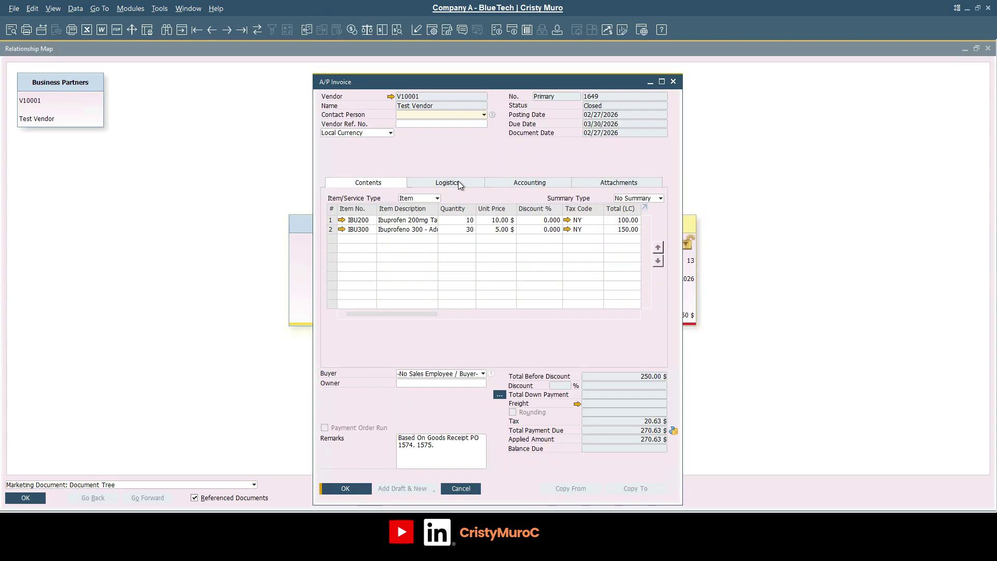
{"action": "right_click", "coordinate": [457, 160]}
{"action": "left_click", "coordinate": [515, 334]}
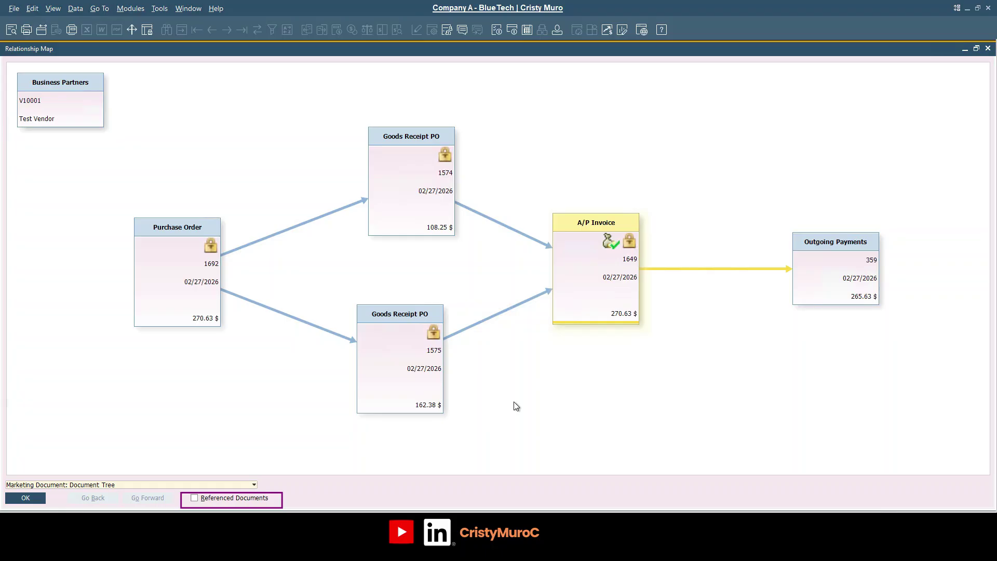
{"action": "left_click", "coordinate": [194, 498]}
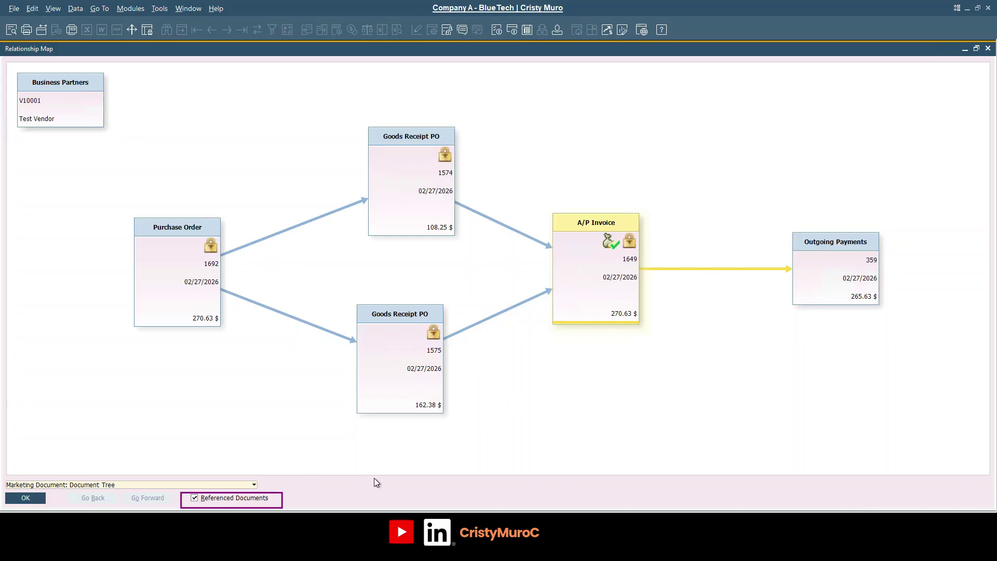